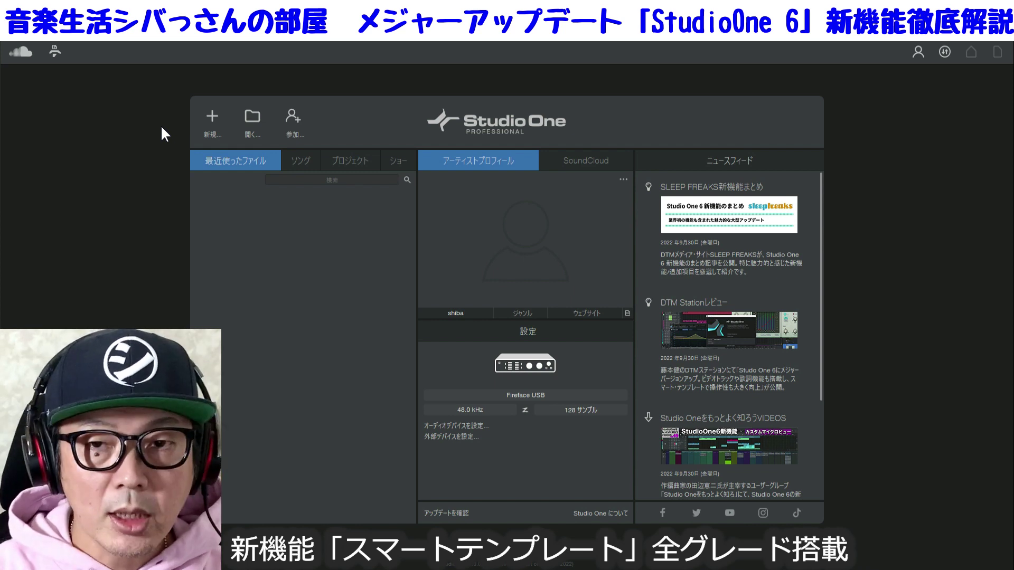
- Open the new document dialog and look through the 今すぐ再生, 今すぐ録音, ビートを生成 and レコーディングとミックス templates
click(212, 123)
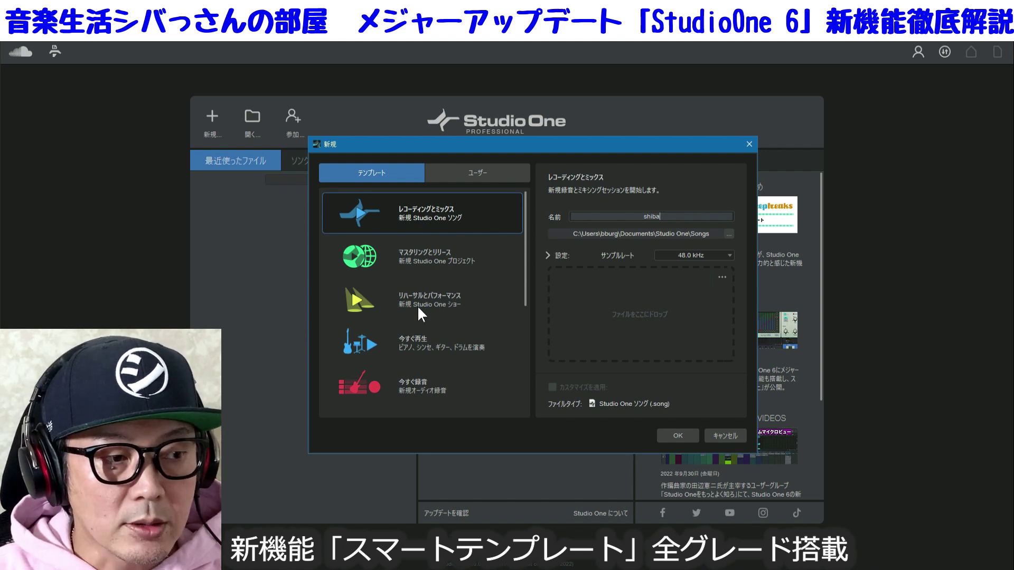
click(438, 345)
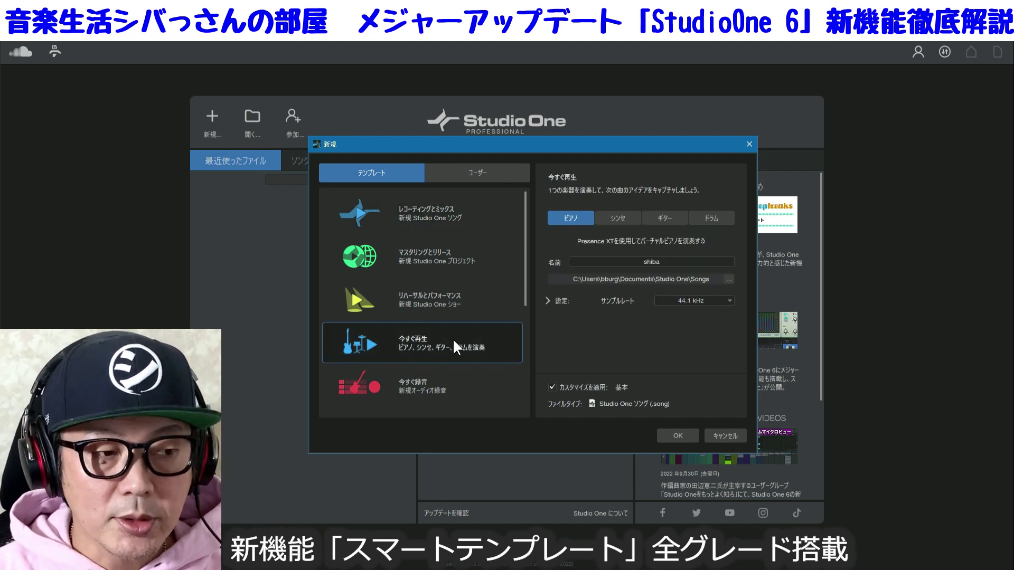
click(456, 381)
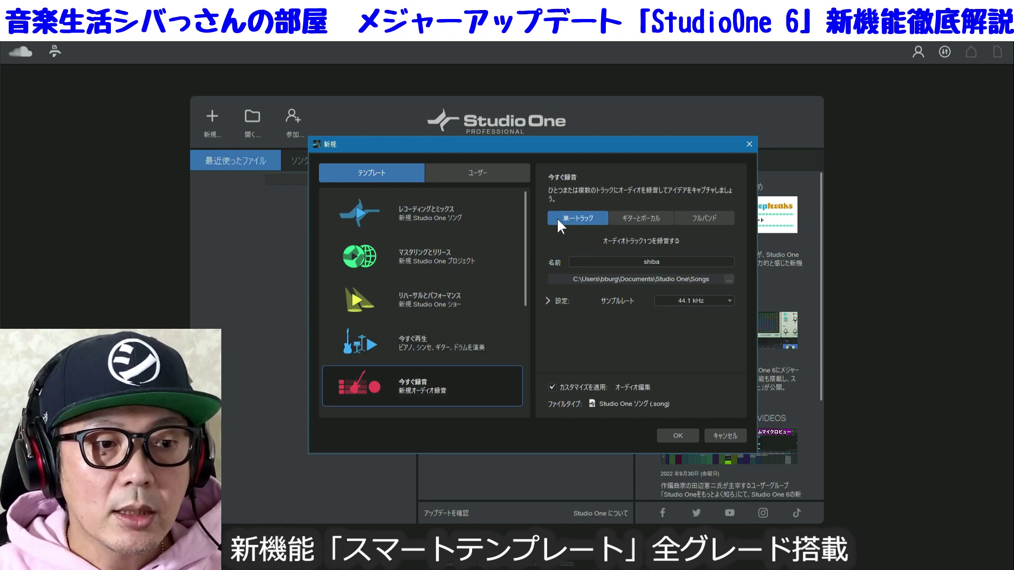
click(641, 219)
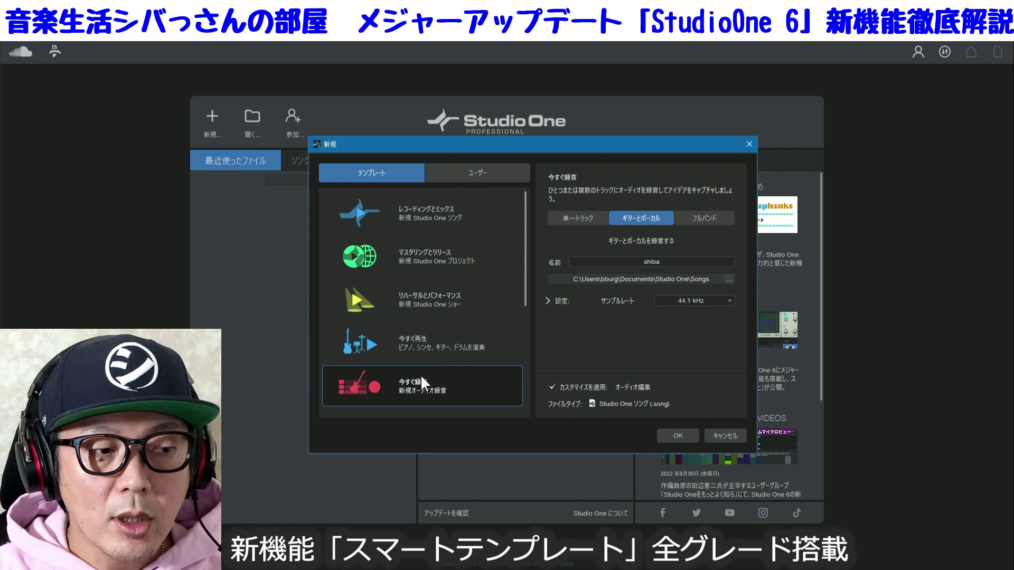
scroll(430, 317, down, 5)
click(441, 233)
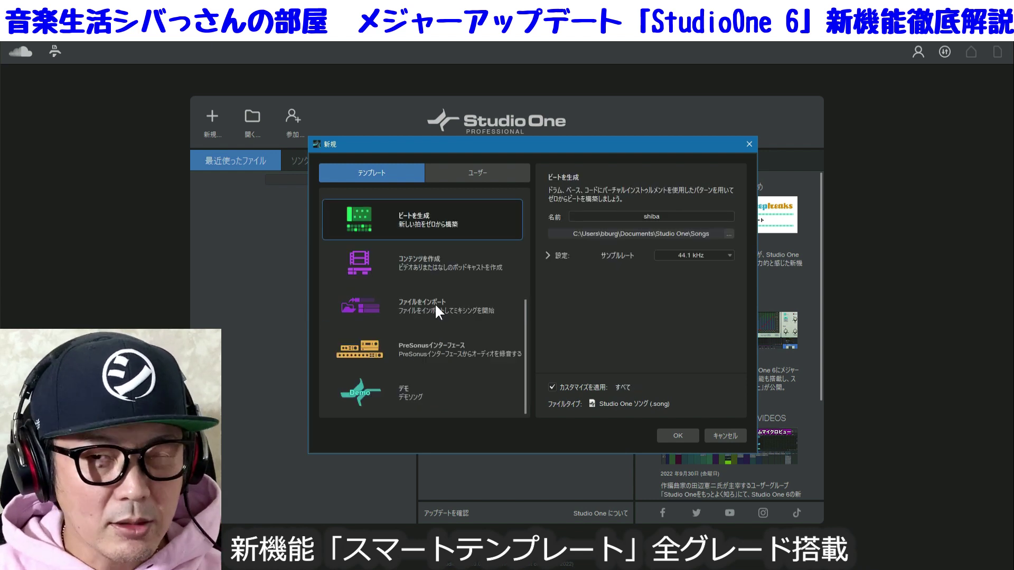
scroll(435, 309, up, 5)
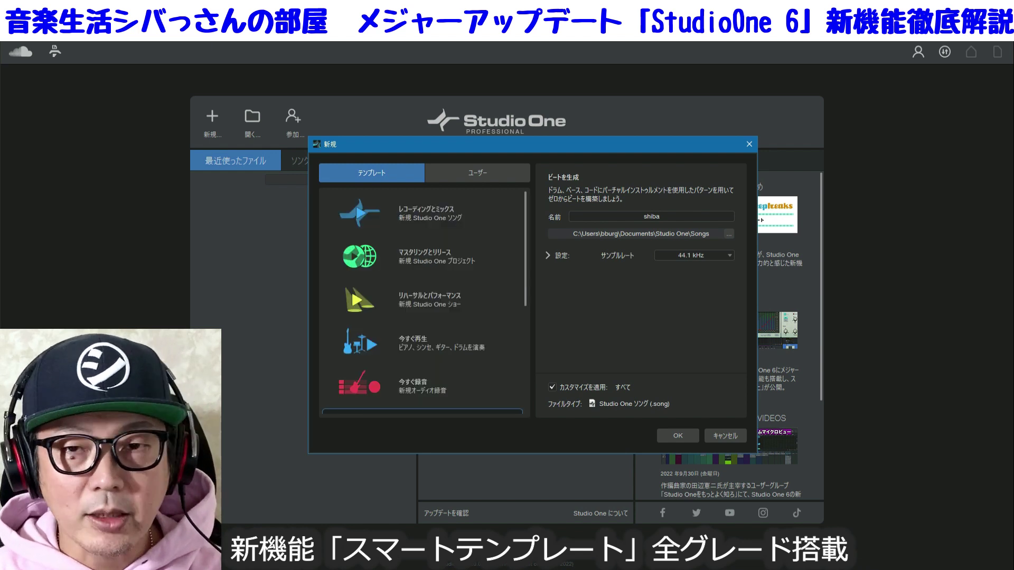
click(429, 214)
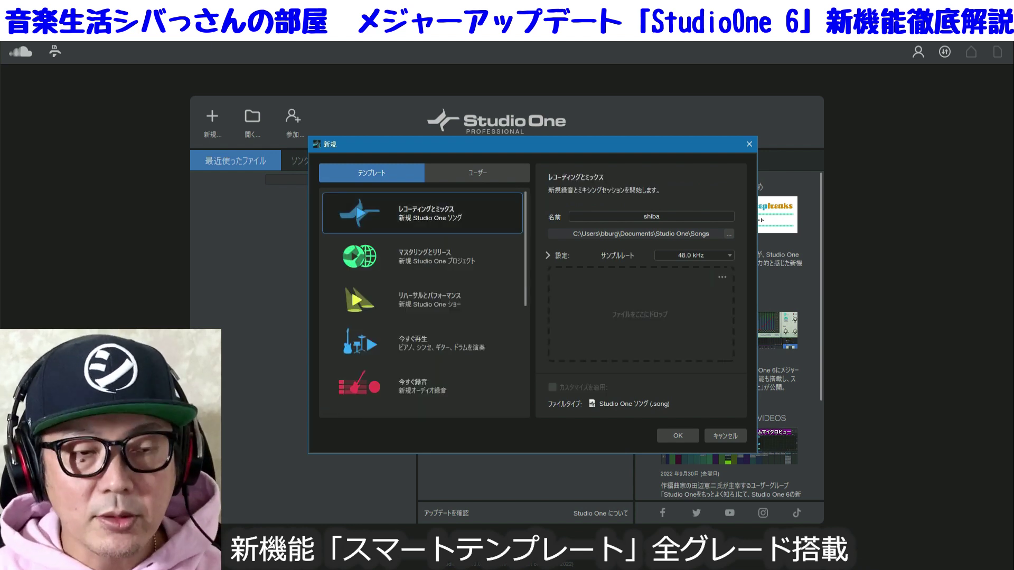
- Create a new song from the 今すぐ録音 template with the ギターとボーカル option
click(411, 388)
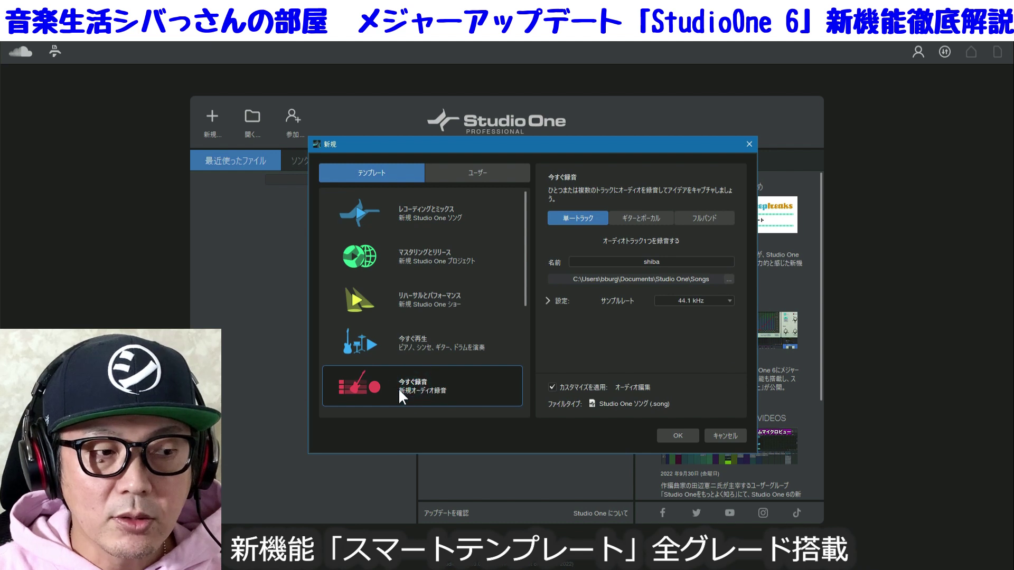
click(644, 217)
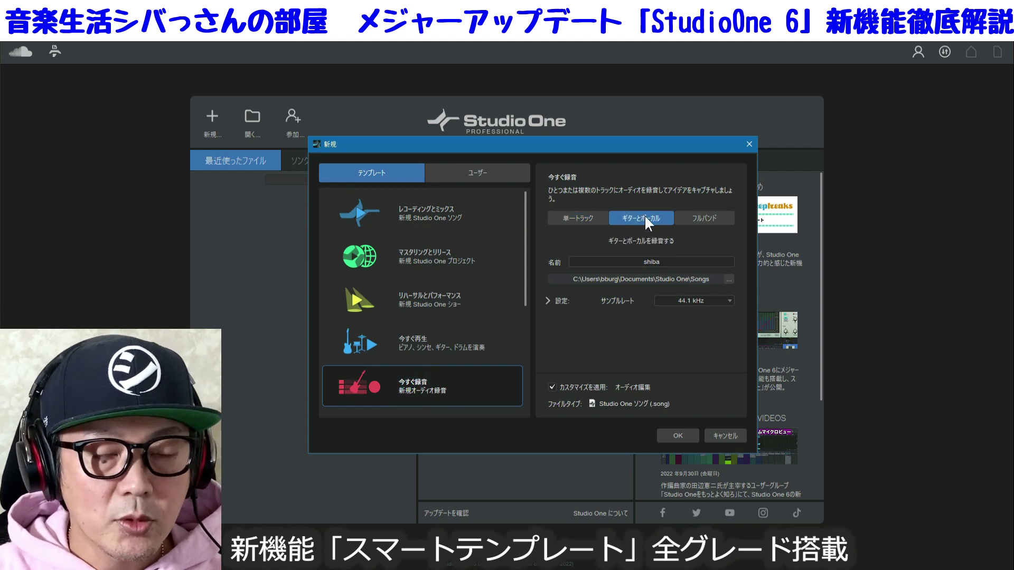
click(682, 436)
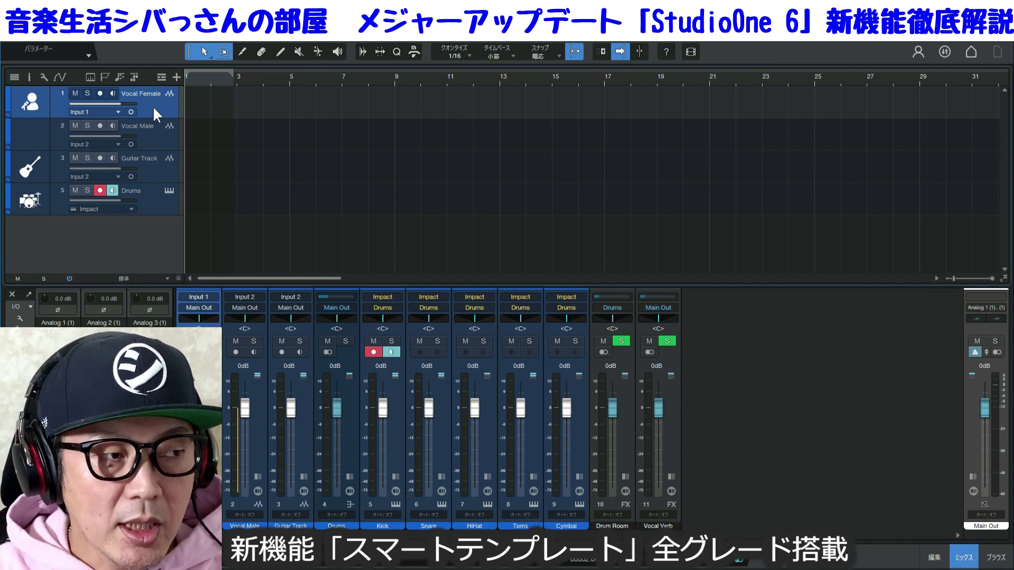
- Inspect the vocal, guitar and drum tracks, the drum track's Impact XT instrument, and the Vocal Verb channel in the mixer
click(153, 140)
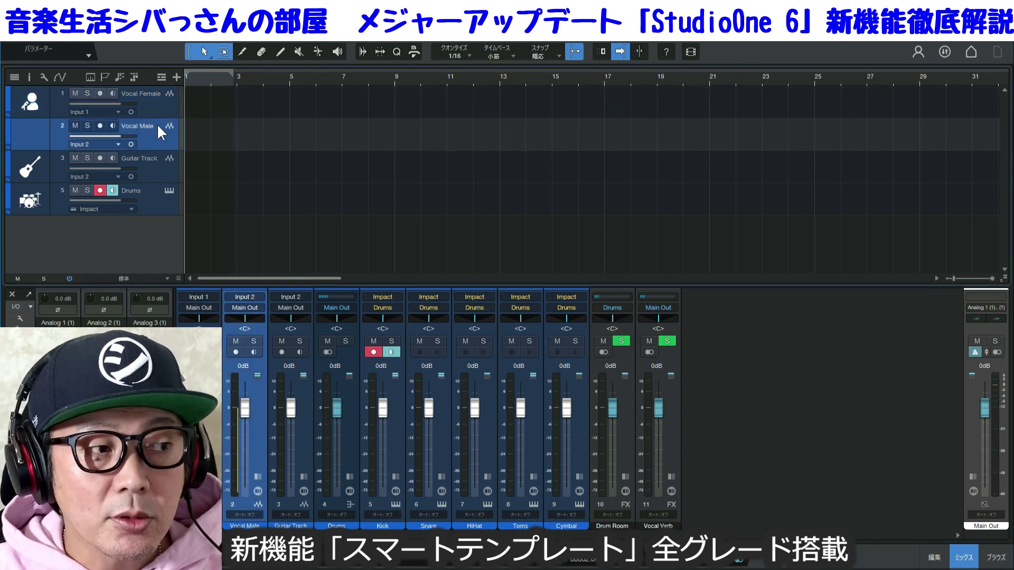
click(163, 173)
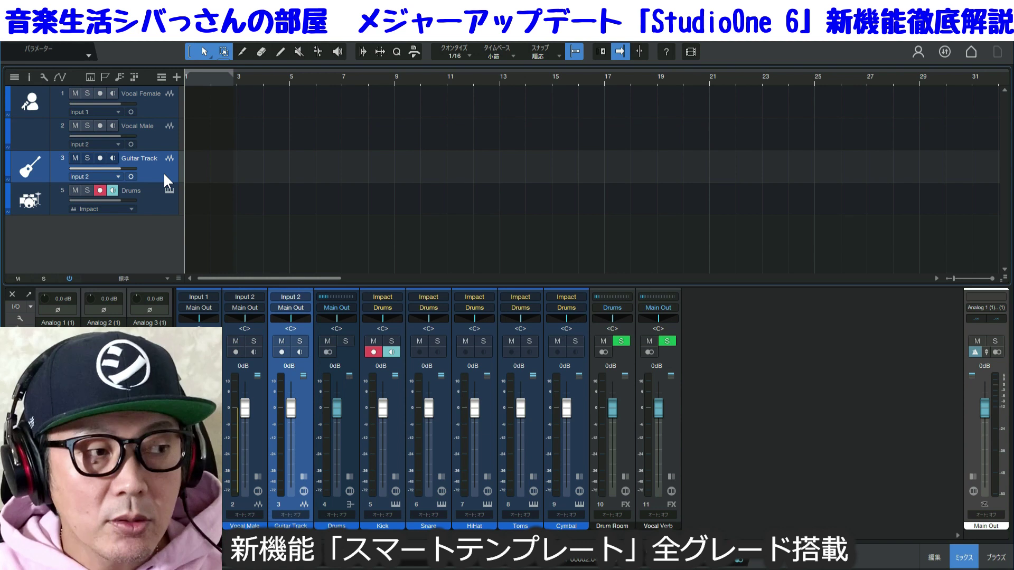
click(154, 211)
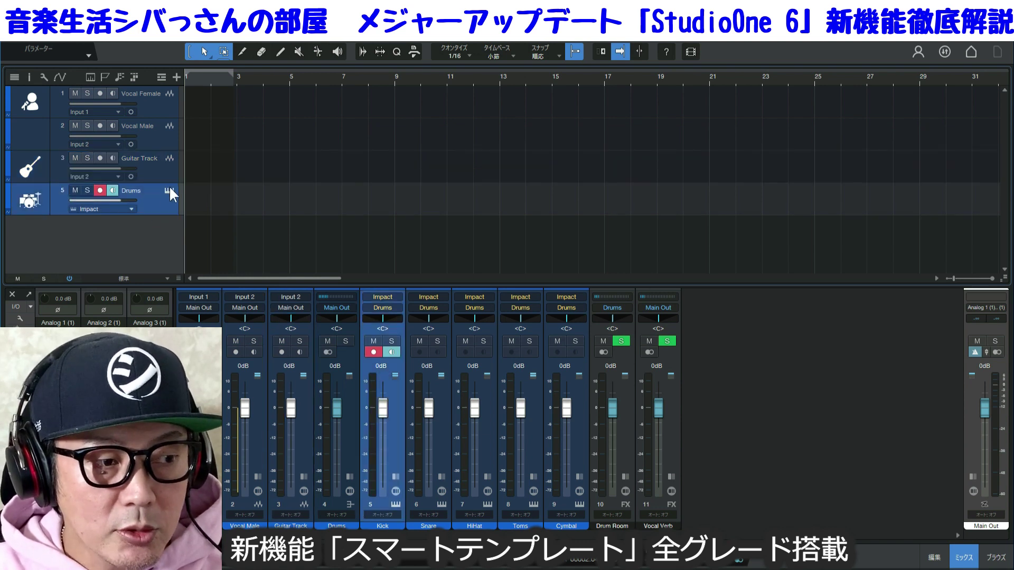
click(169, 189)
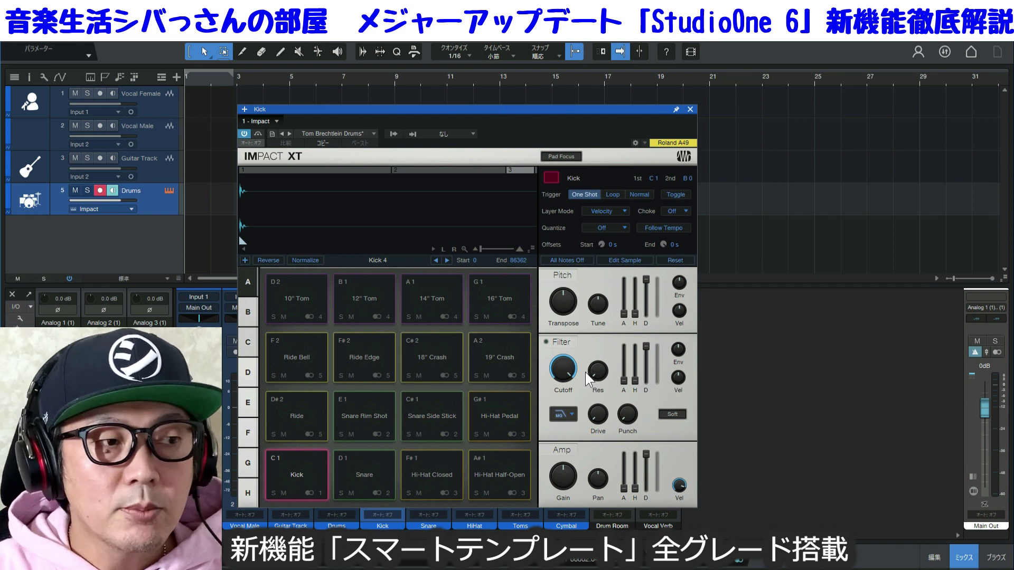
click(690, 109)
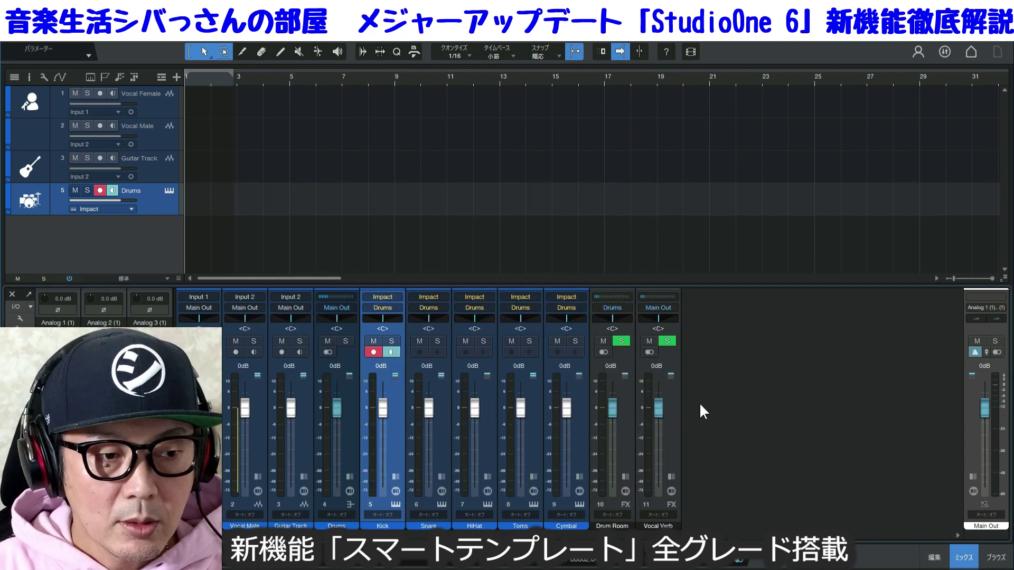
click(673, 405)
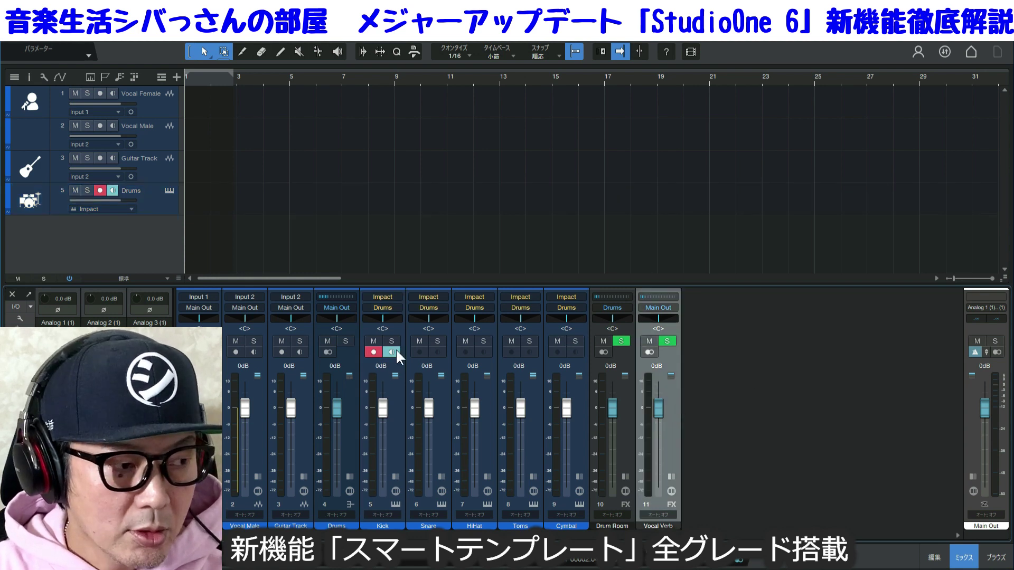
drag(661, 288, 661, 275)
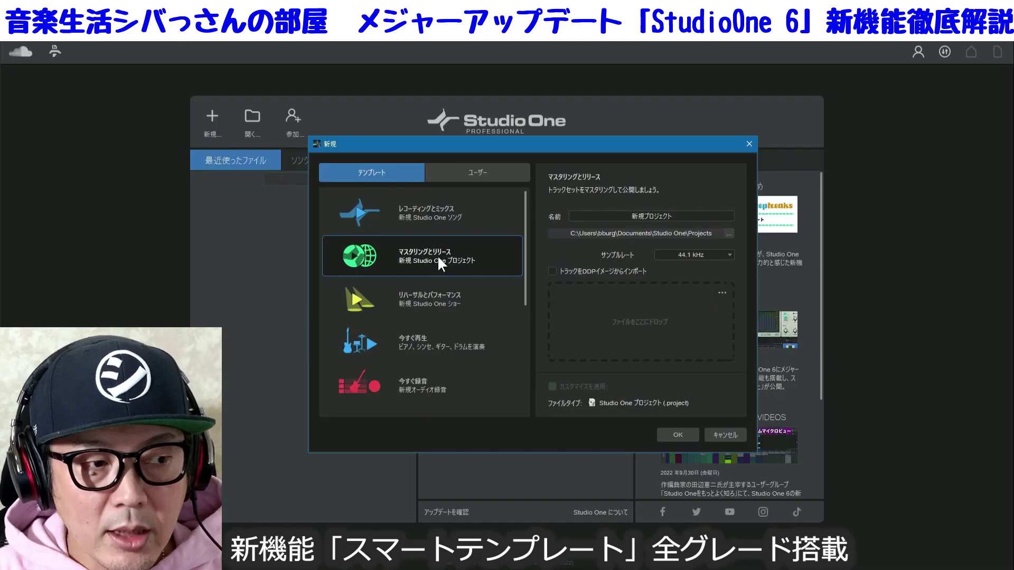
- Look at the ビートを生成 and user templates, and create a new song from the レコーディングとミックス template
scroll(437, 255, down, 4)
click(436, 256)
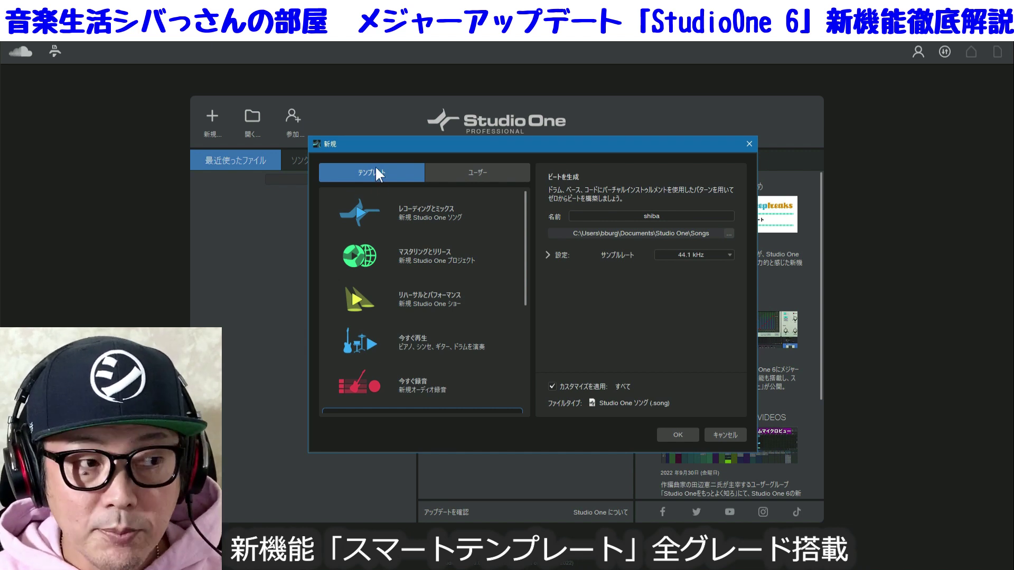
click(471, 178)
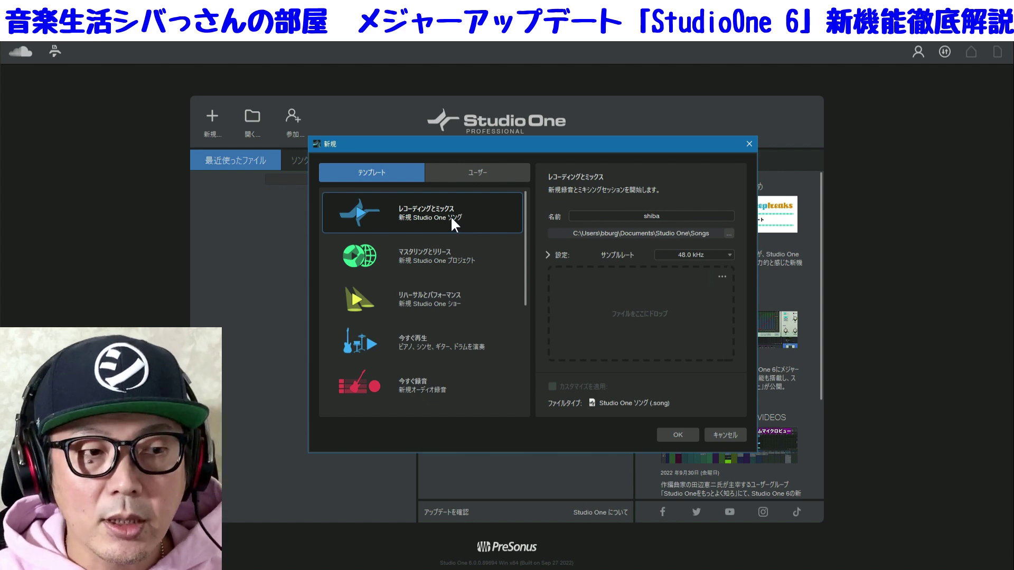
click(678, 434)
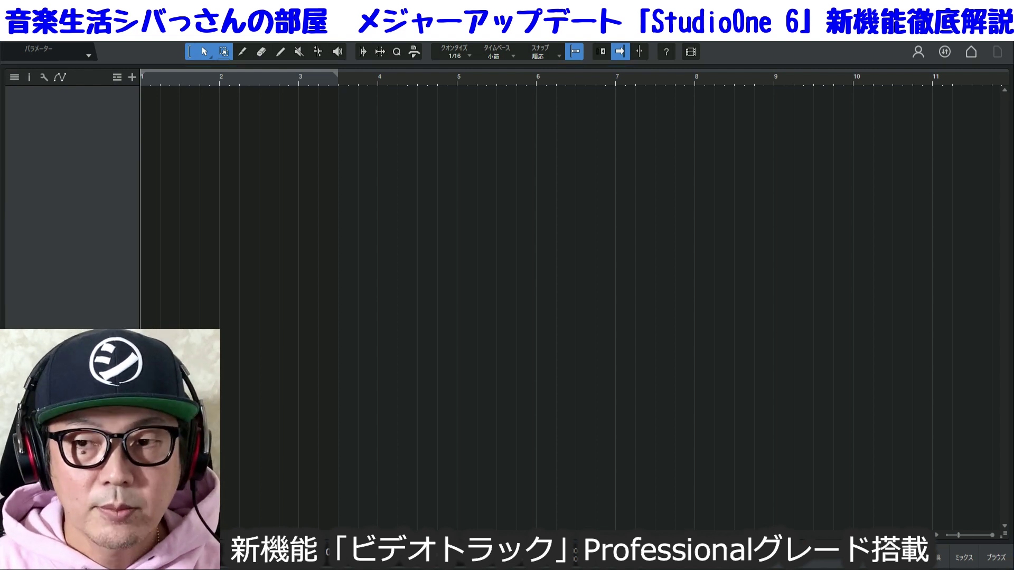
- Import the video あなたは大丈夫？全部出来る人ほど間違えやすい「音作り」の誤解 at the start of the empty song's timeline
drag(650, 177, 141, 117)
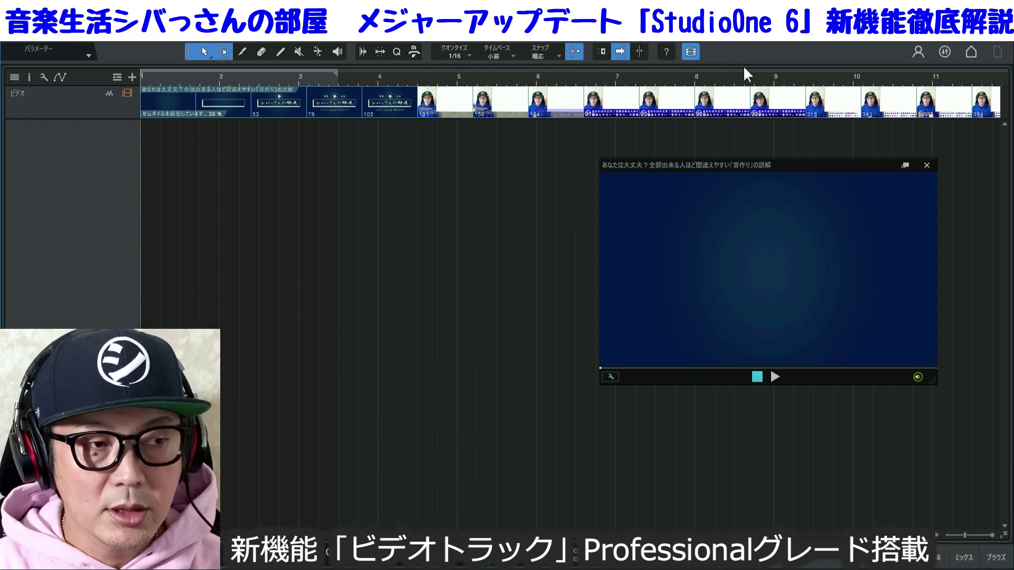
scroll(744, 76, down, 10)
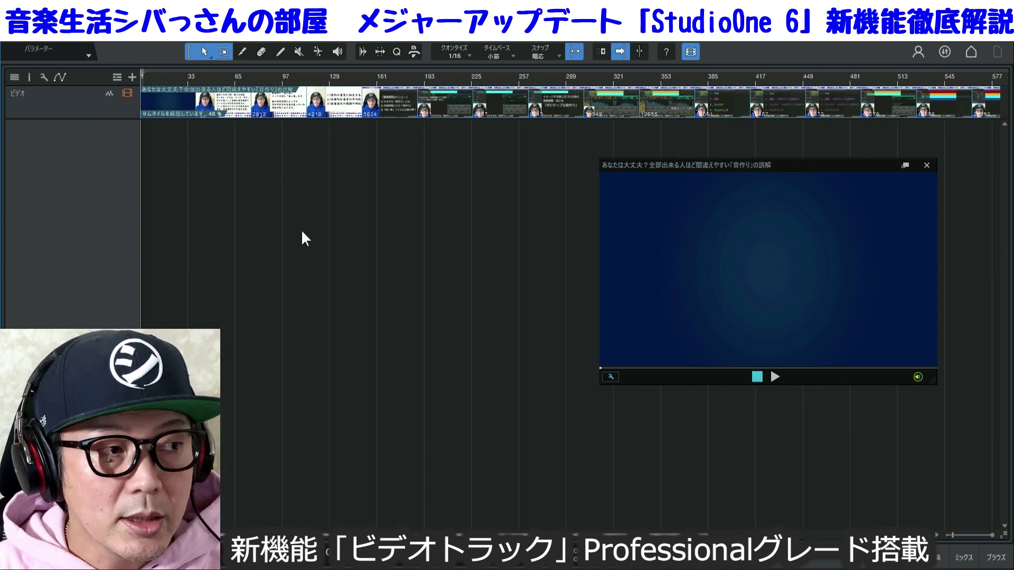
key(space)
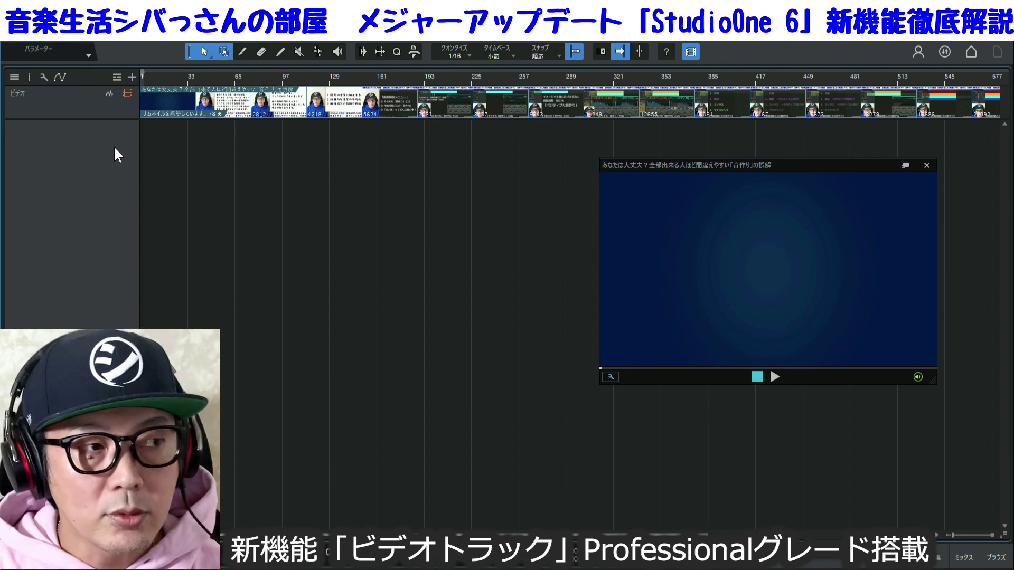
- Try splitting the video clip at about bar 33 and shifting the part after the cut along the timeline
click(244, 48)
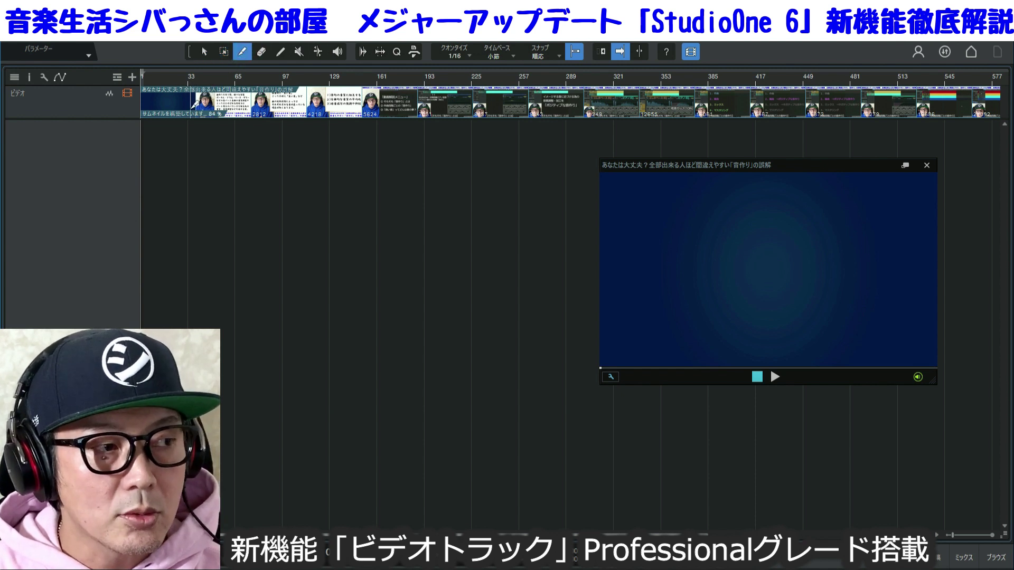
click(190, 108)
click(236, 111)
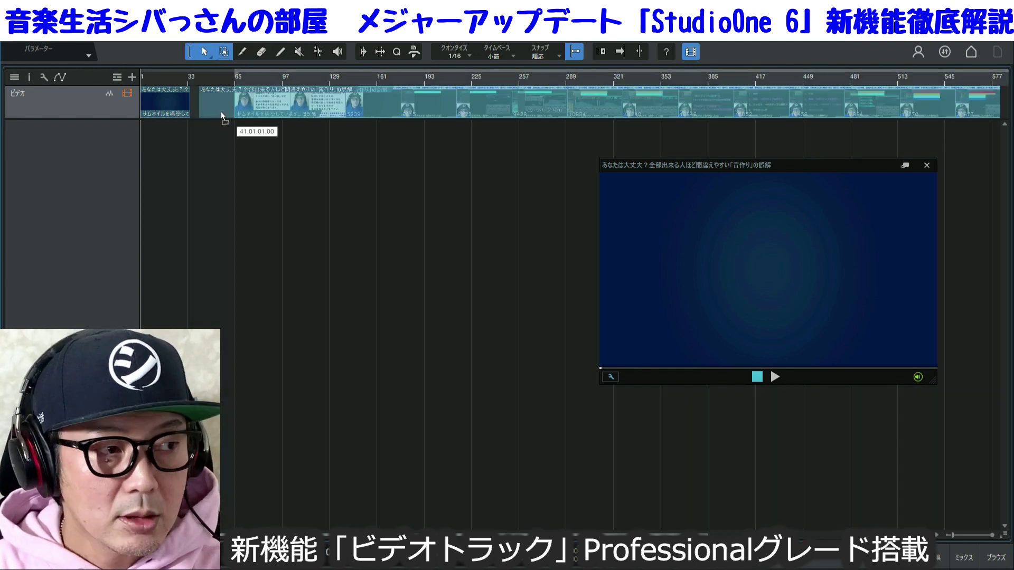
drag(220, 112, 216, 112)
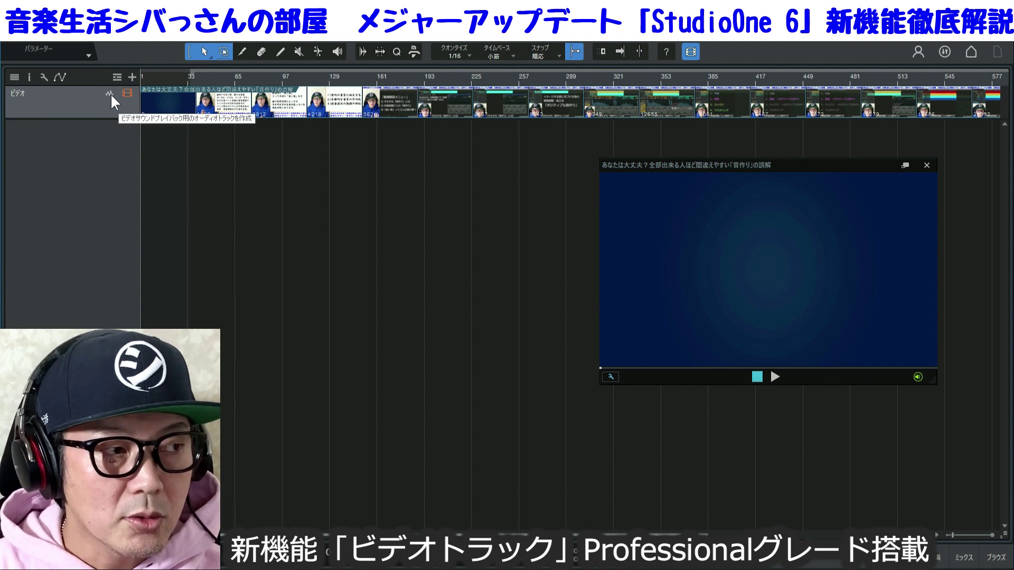
- Create an audio track from the video's sound and enlarge that track's height to show the waveform
click(109, 94)
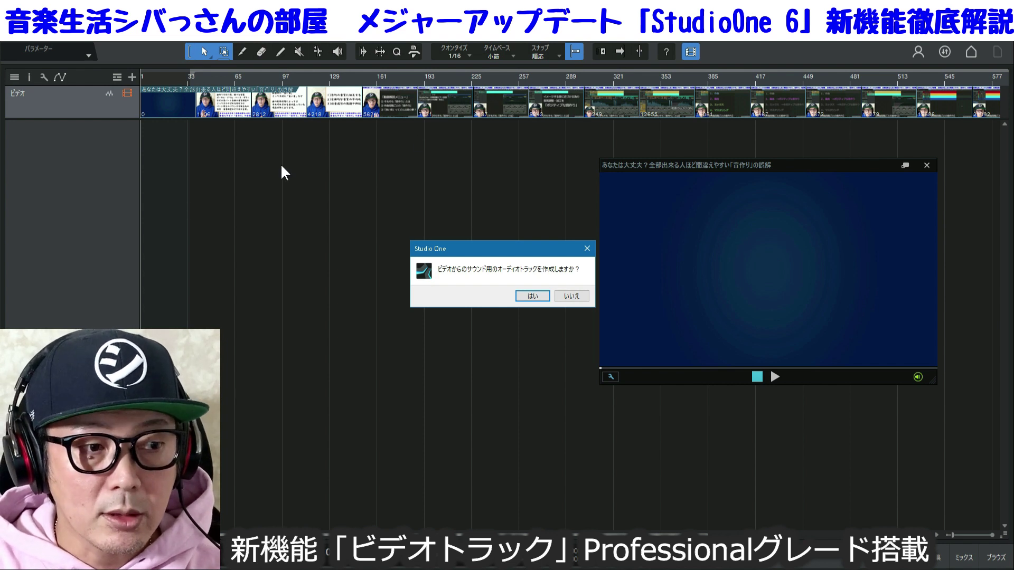
click(532, 297)
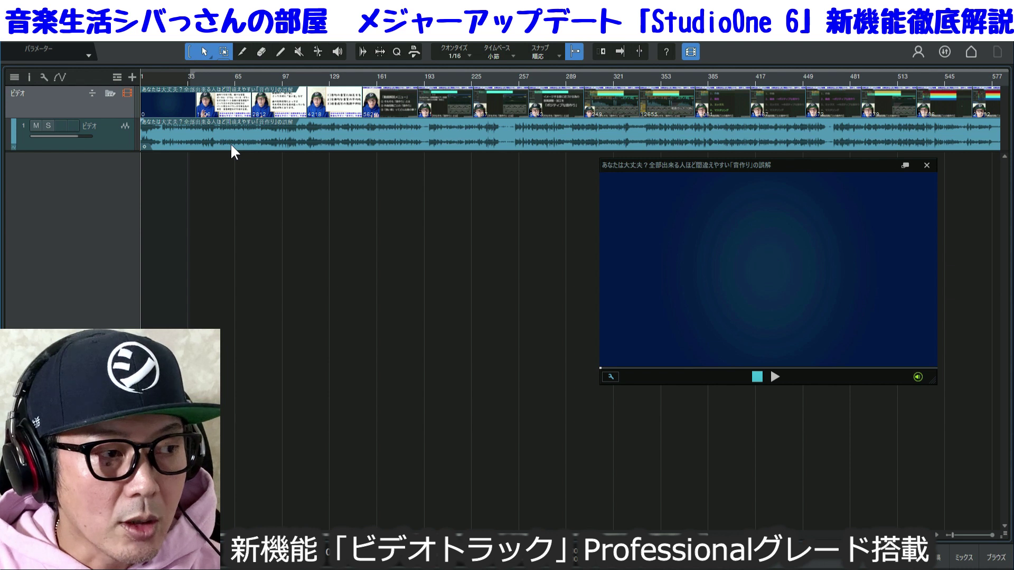
drag(99, 151, 99, 291)
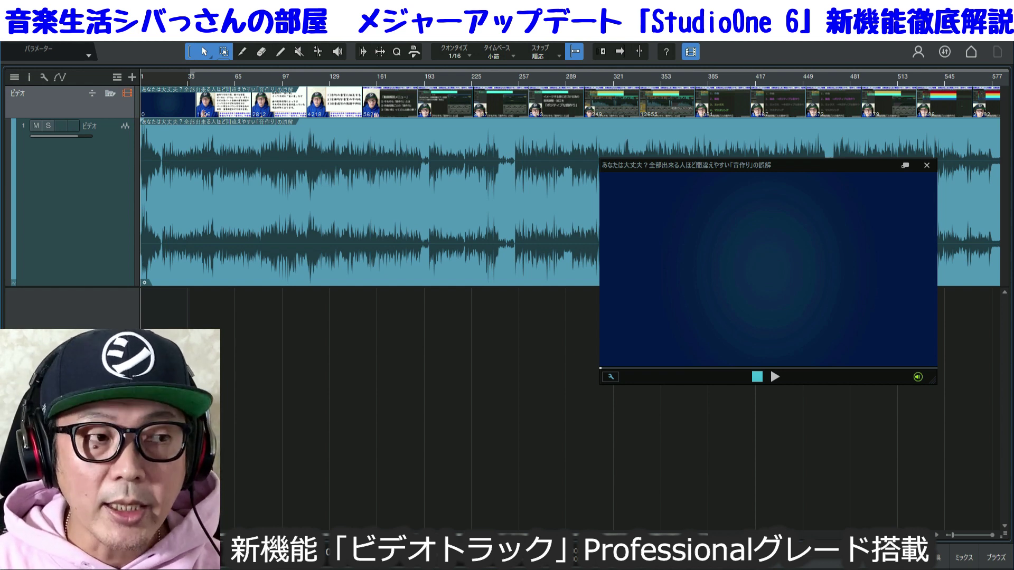
- Place the playhead at bar 115 and split the video's audio clip there
click(308, 183)
drag(303, 78, 281, 131)
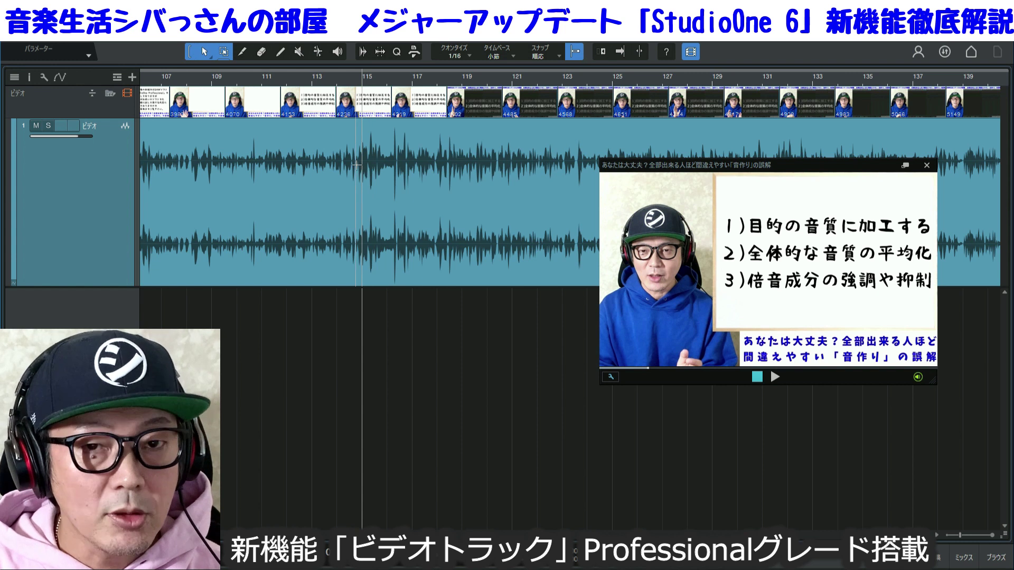
click(243, 51)
click(362, 159)
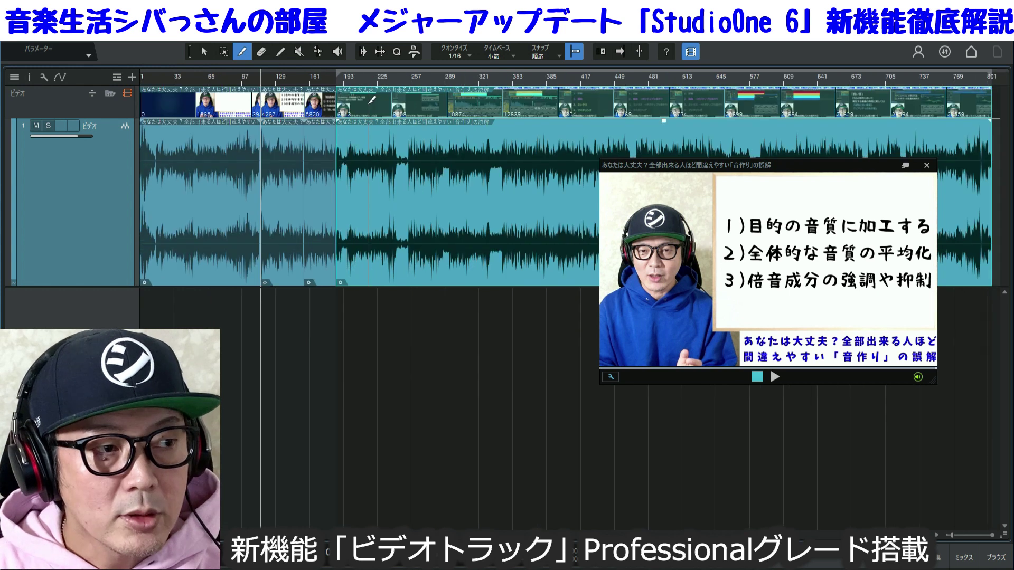
- Split the video at about bars 217 and 245, and move the clip preceding these cuts back into the gap
click(368, 104)
click(396, 104)
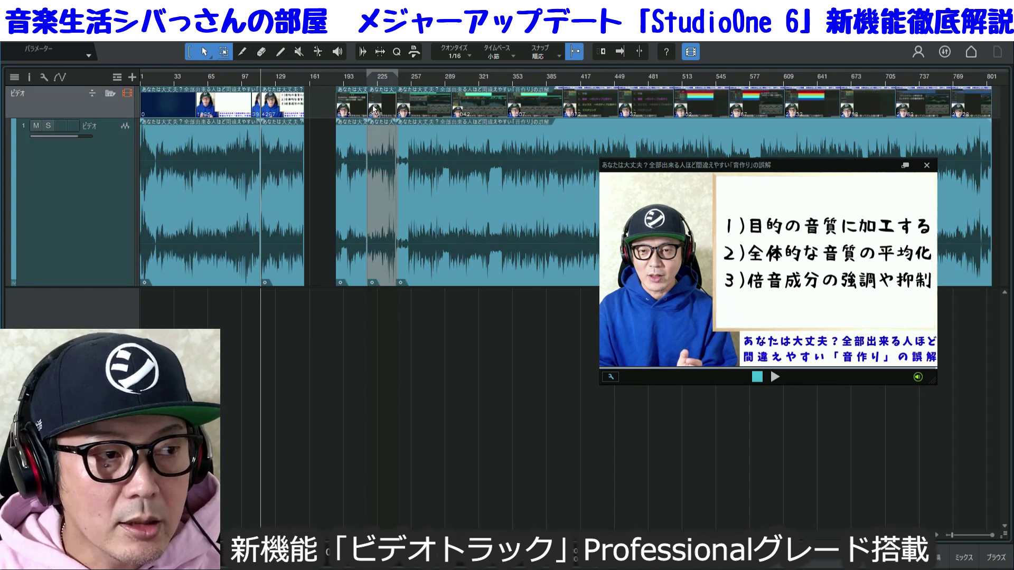
drag(355, 107, 327, 106)
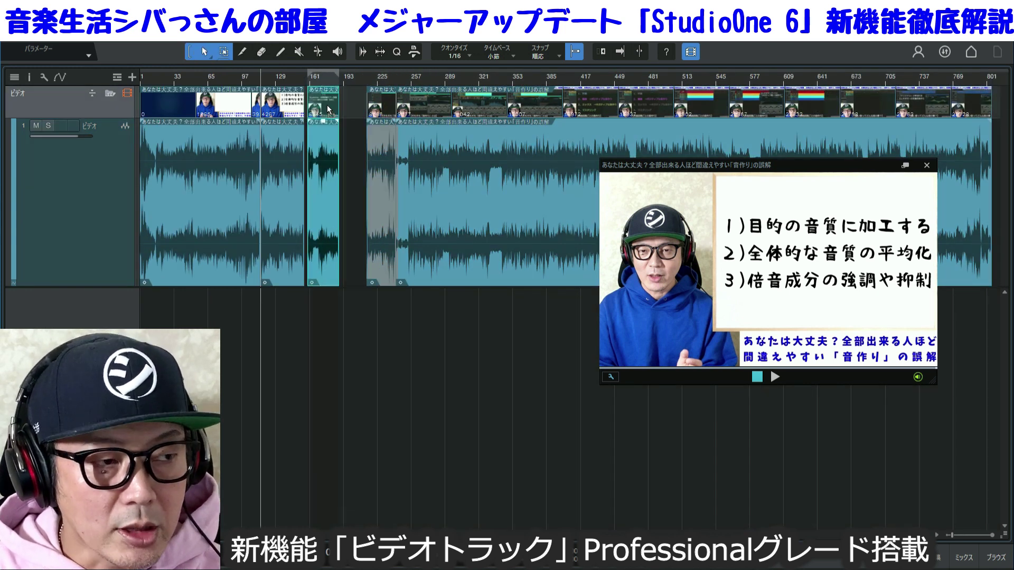
- Insert the Pro EQ effect on the video's audio track
click(109, 244)
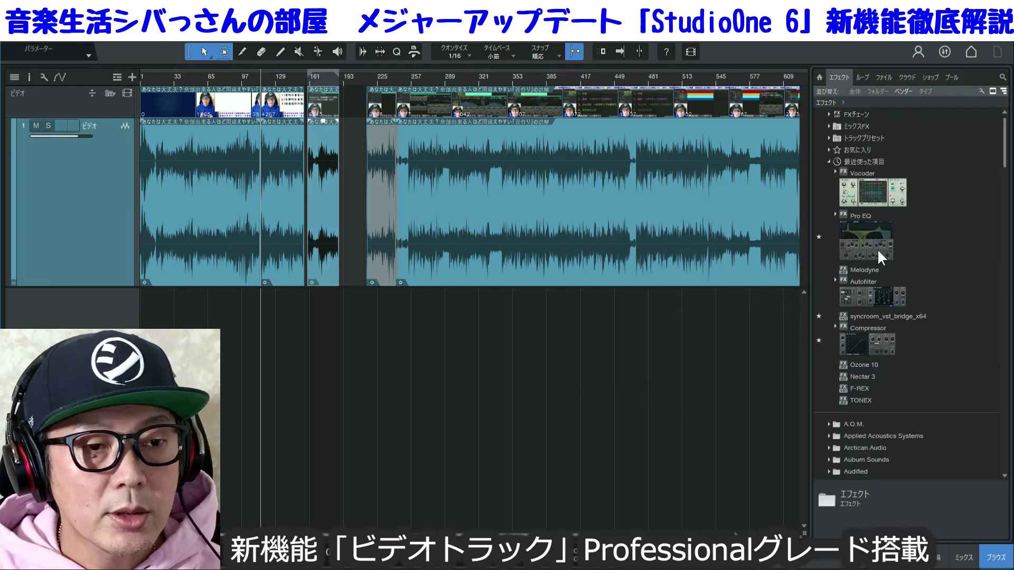
drag(877, 248, 158, 211)
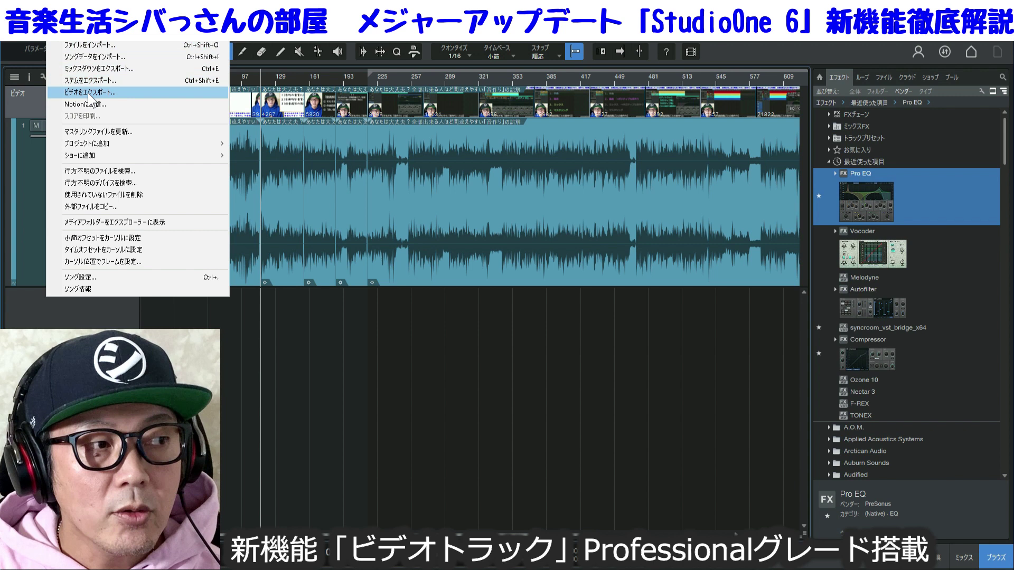
- Open the video export settings, view the available file types, and cancel the export
click(89, 92)
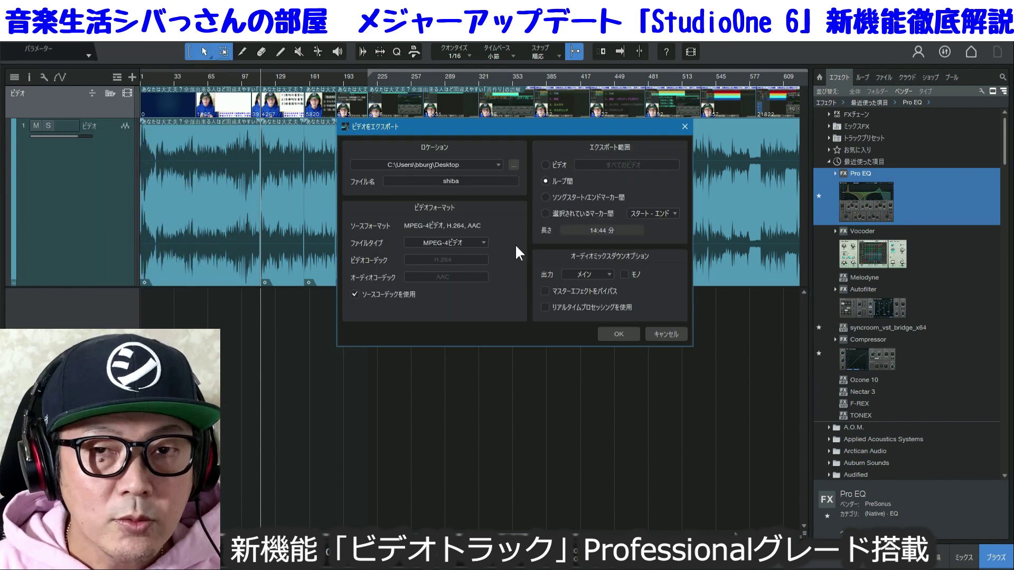
click(482, 243)
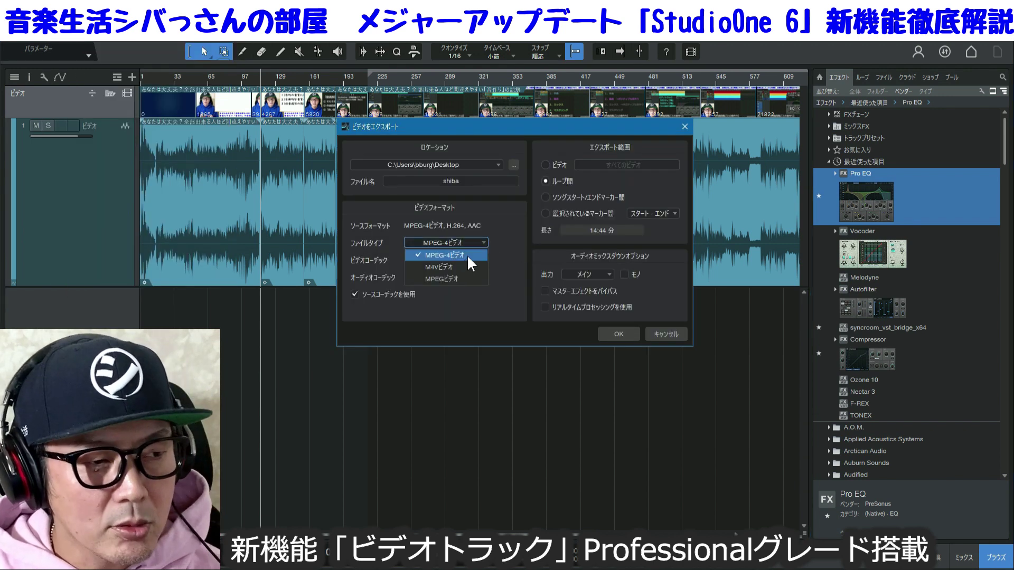
click(500, 248)
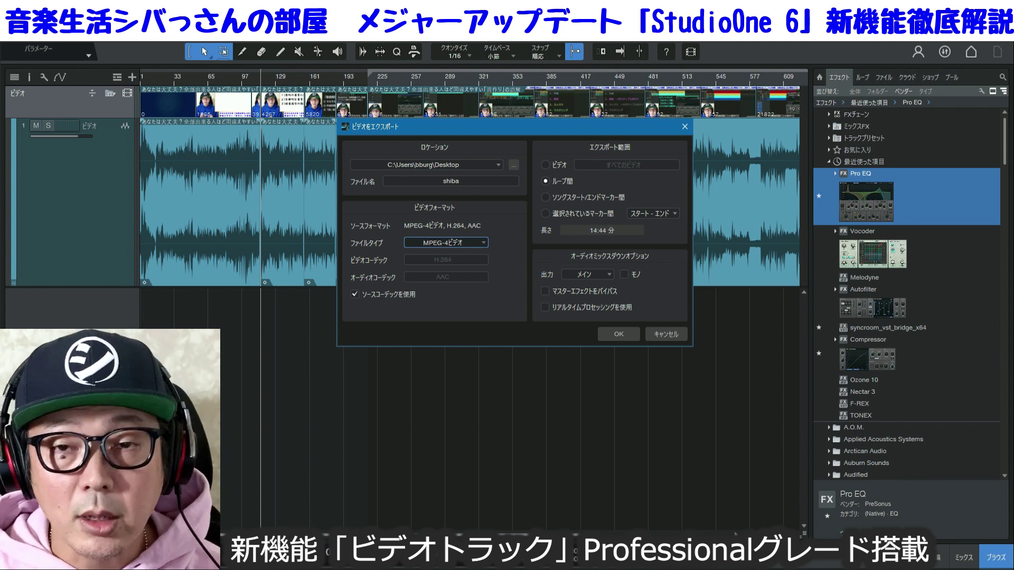
click(673, 338)
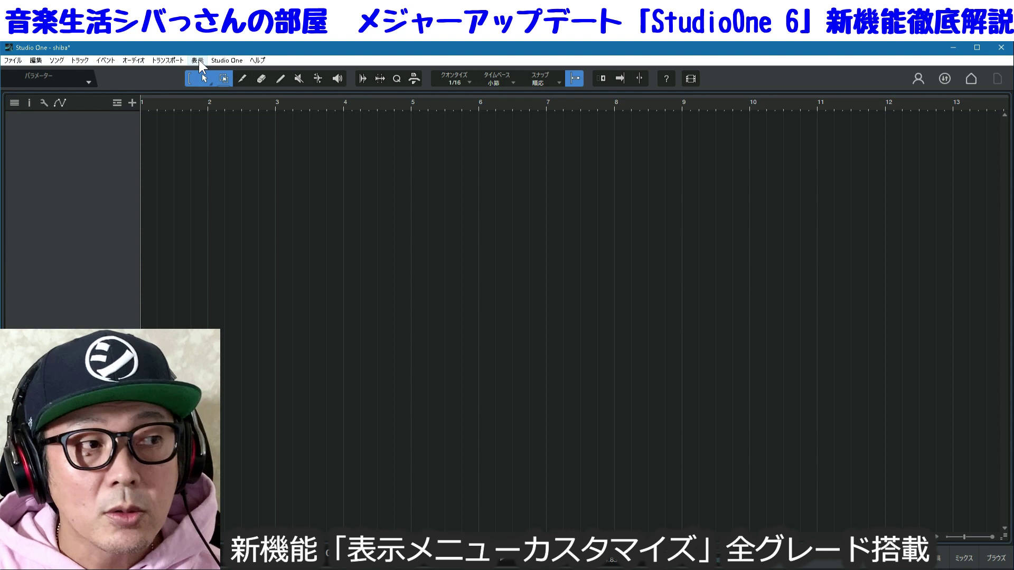
- Customize the toolbar to show Input Quantize and hide the advanced tools, toggling Control Link on and off again
click(198, 59)
mouse_move(266, 327)
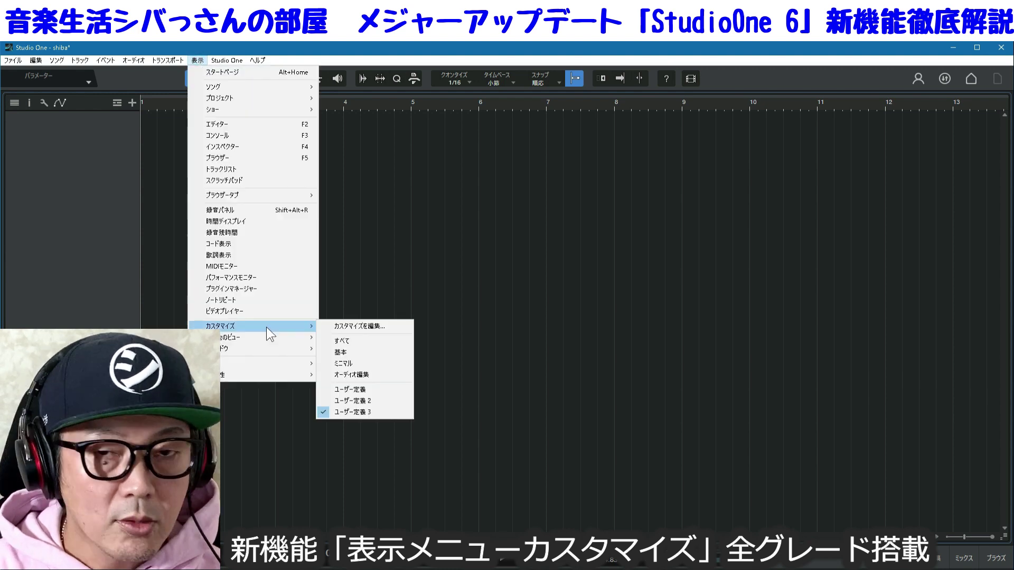
click(382, 327)
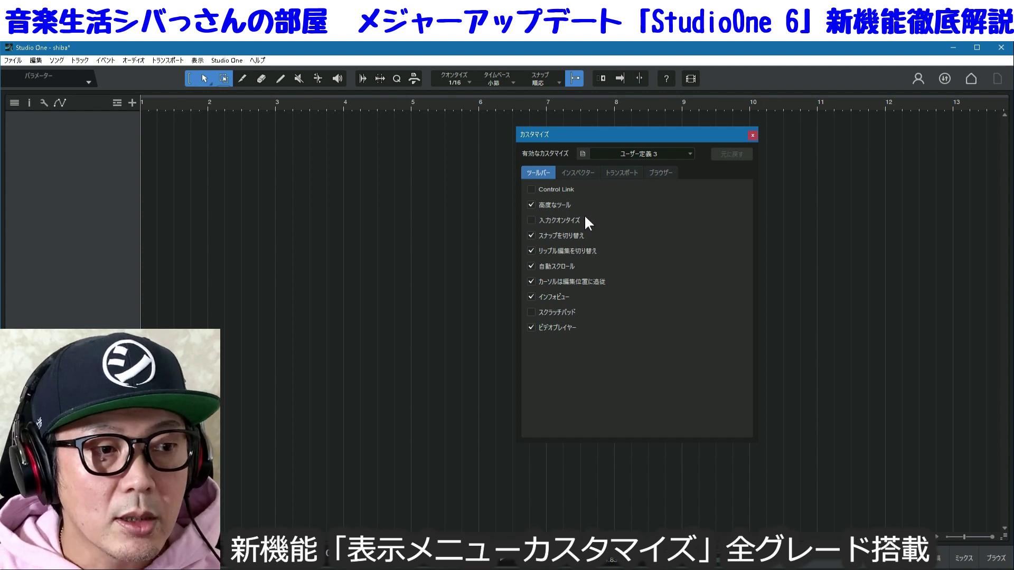
click(532, 189)
click(531, 220)
click(531, 312)
click(531, 189)
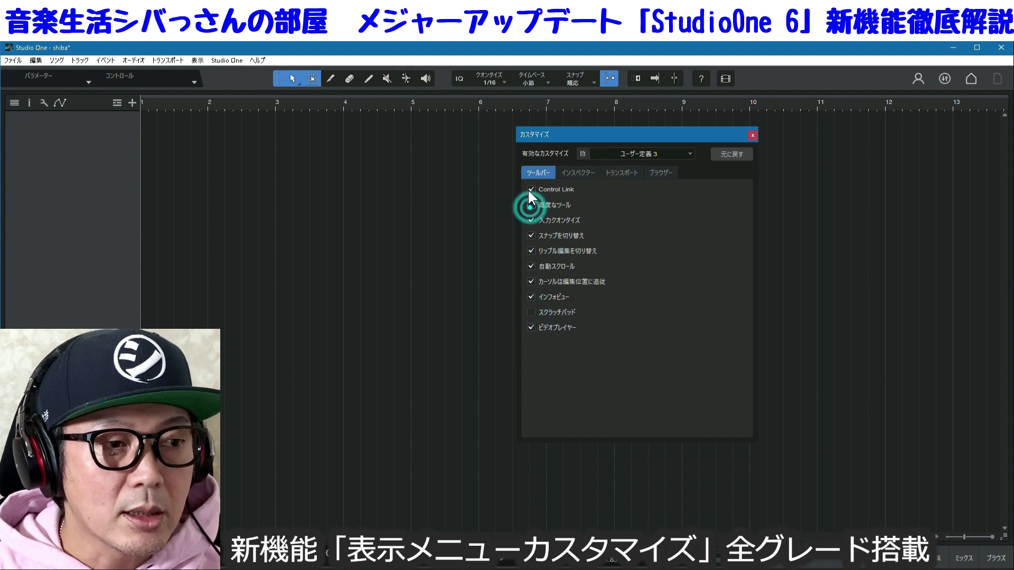
- Review the customizable Inspector items with the Inspector shown, and the customizable Transport items
click(576, 173)
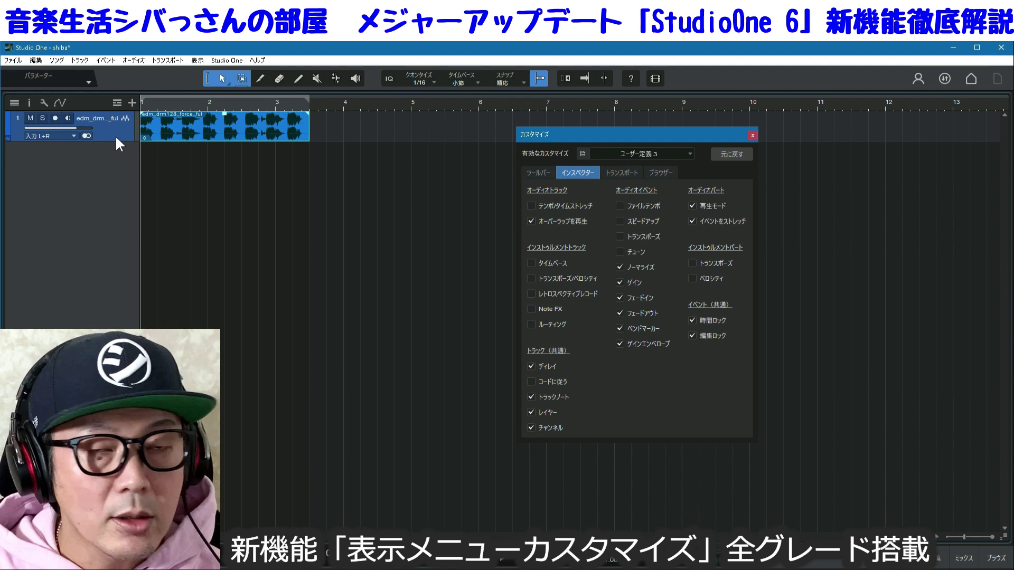
key(F4)
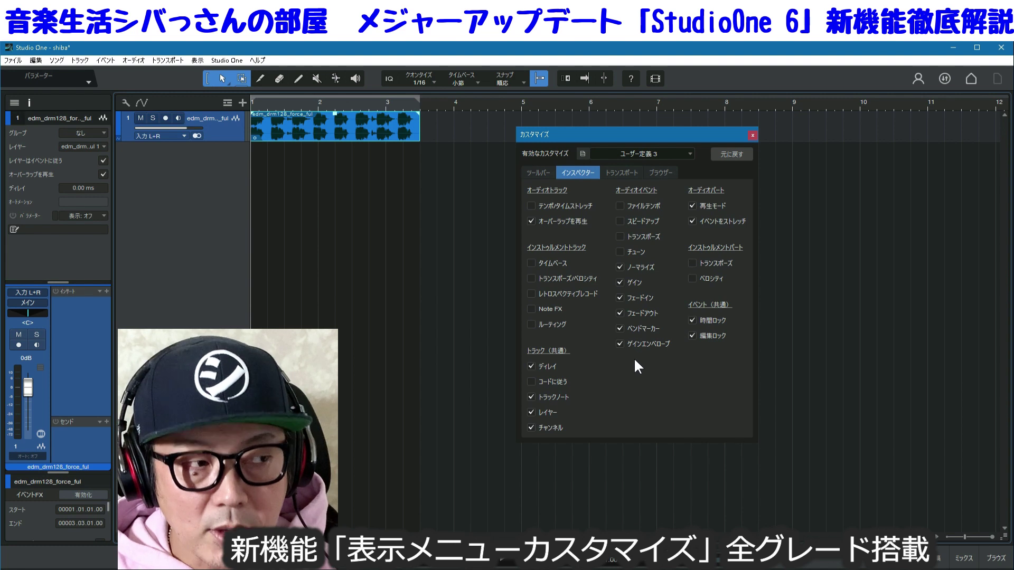
click(624, 171)
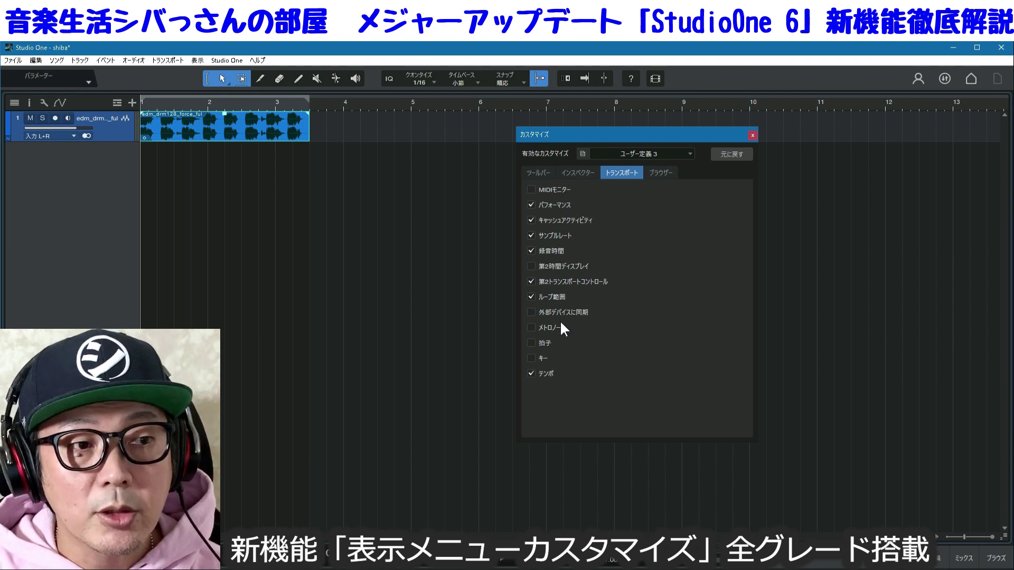
- Show the browser, hide its Cloud, Shop and Pool tabs in the customization settings, and close the settings
click(657, 171)
key(F5)
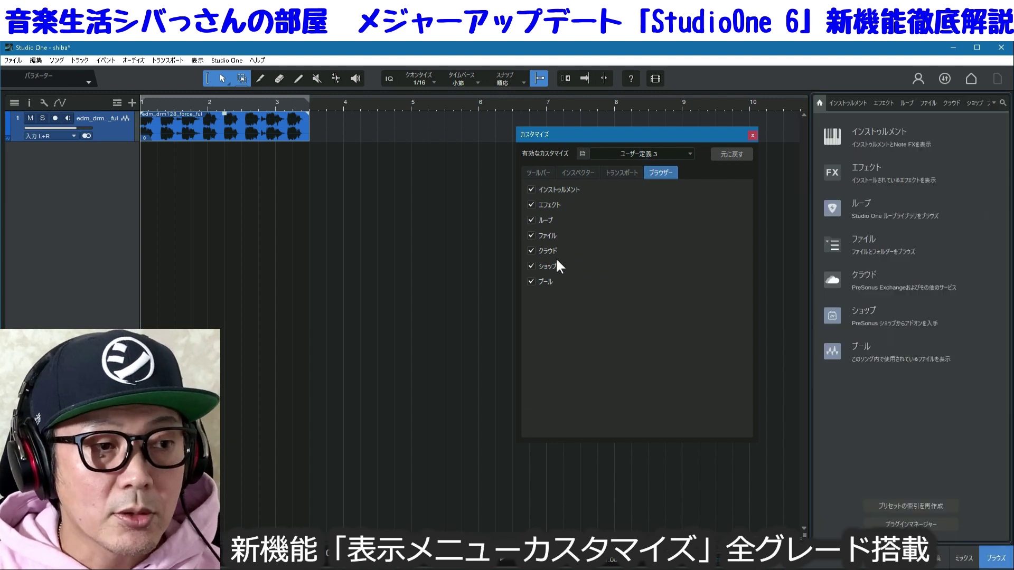
click(531, 281)
click(531, 266)
click(531, 251)
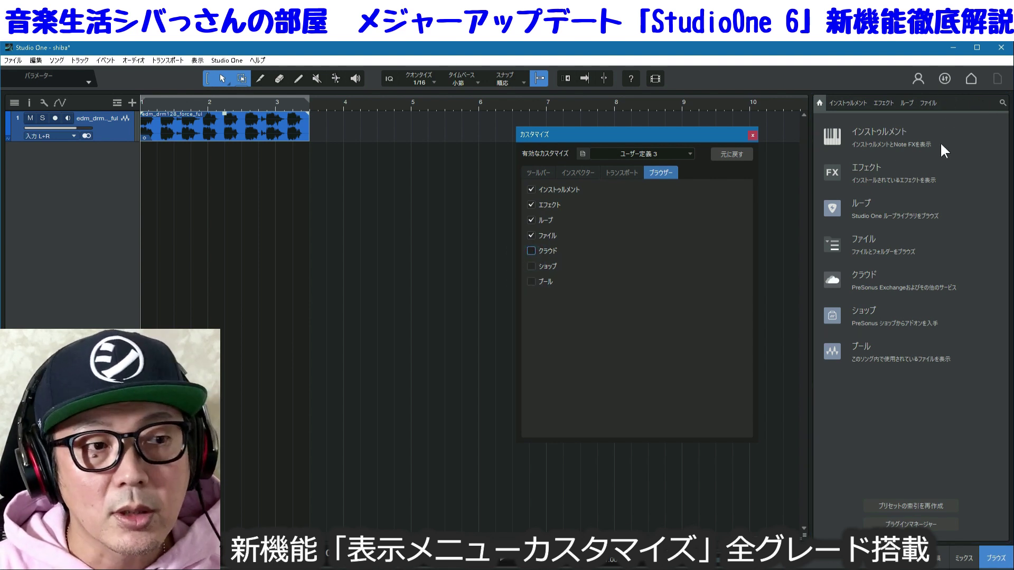
click(753, 136)
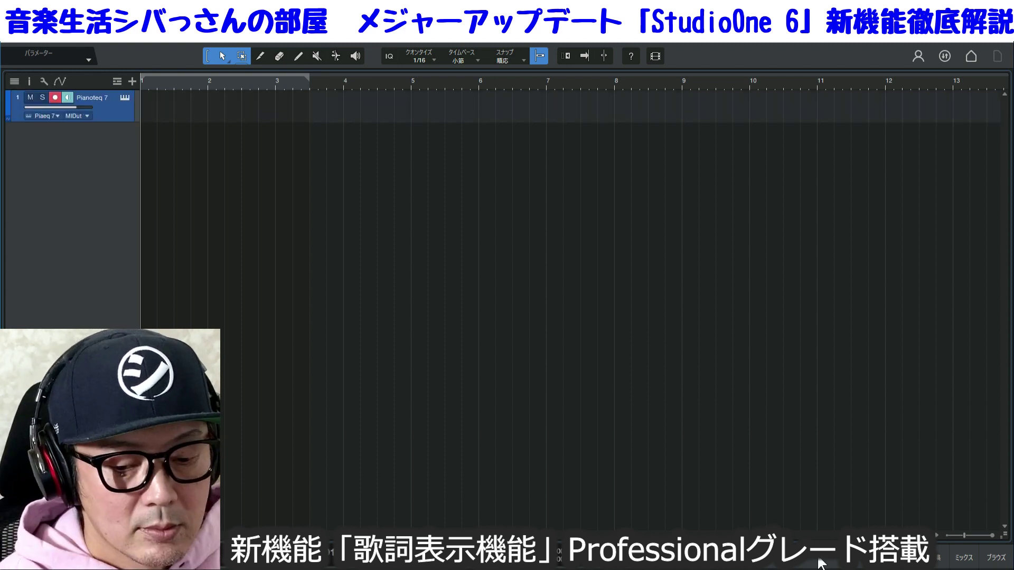
- Record a short descending melody about three bars long from bar 1 on the Pianoteq 7 track
key(f)
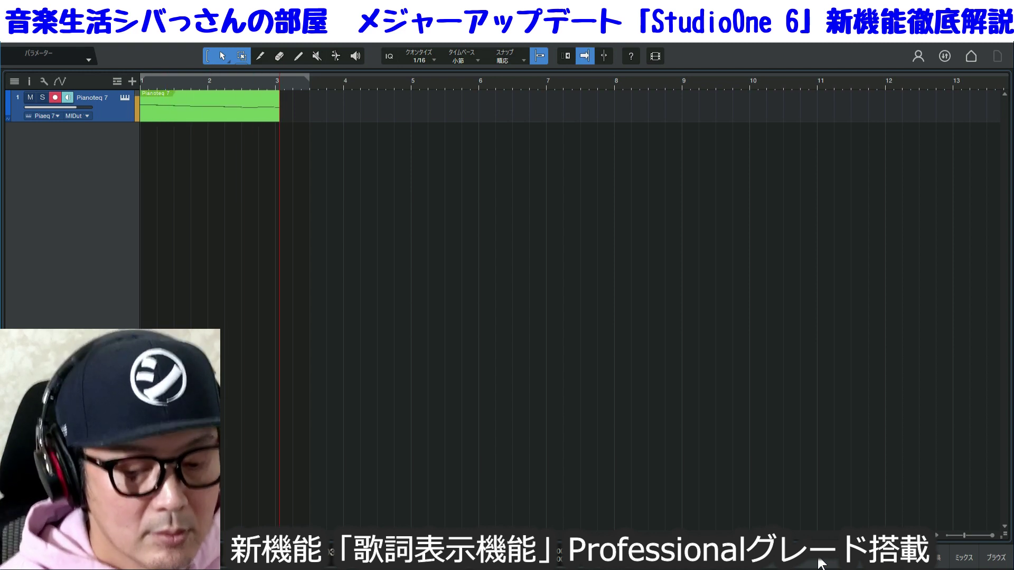
key(space)
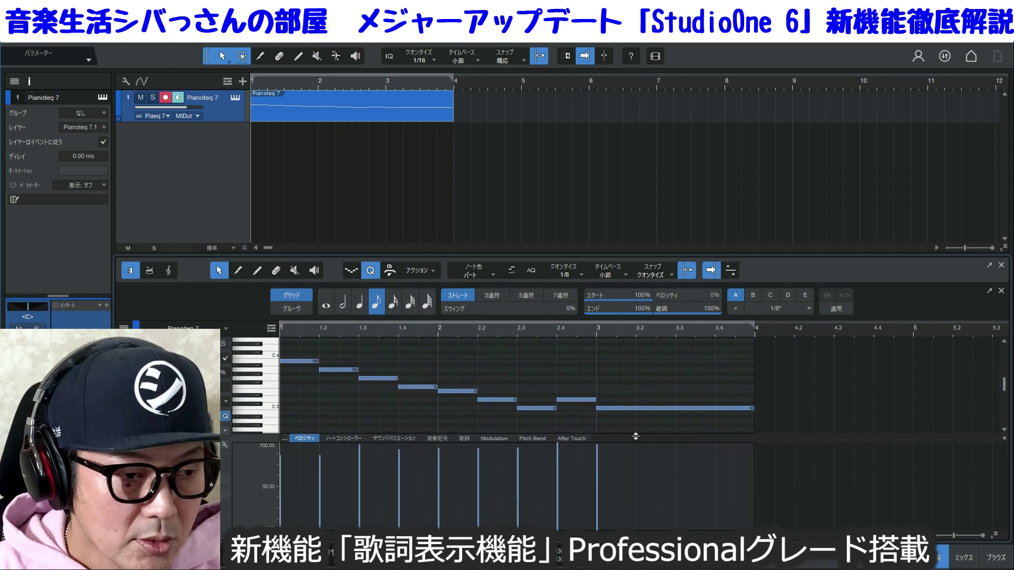
- Enter the lyrics あしたはてんきだよ beneath the notes in an enlarged lyrics lane and show the melody as a score for printing
drag(636, 436, 636, 427)
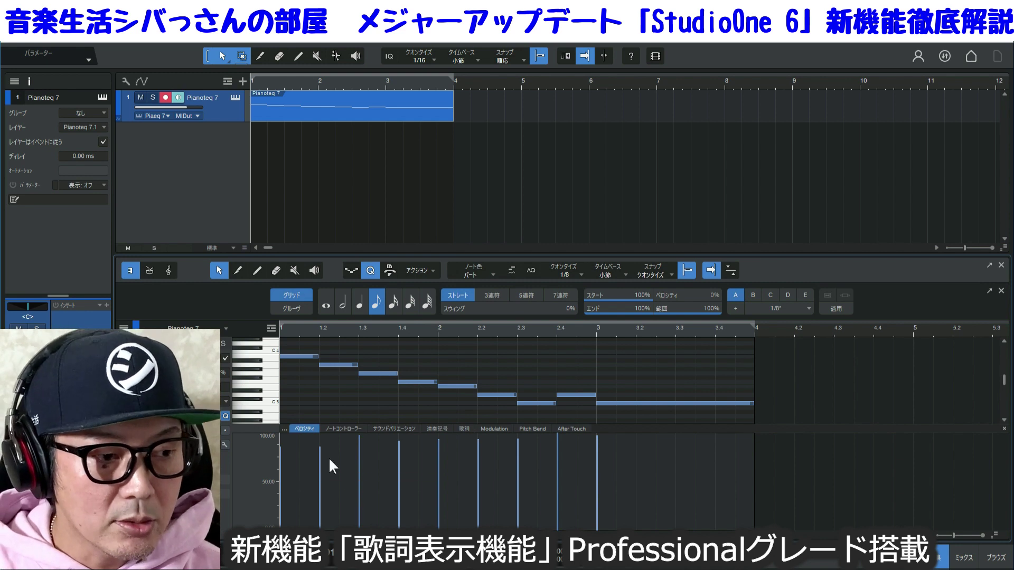
click(468, 430)
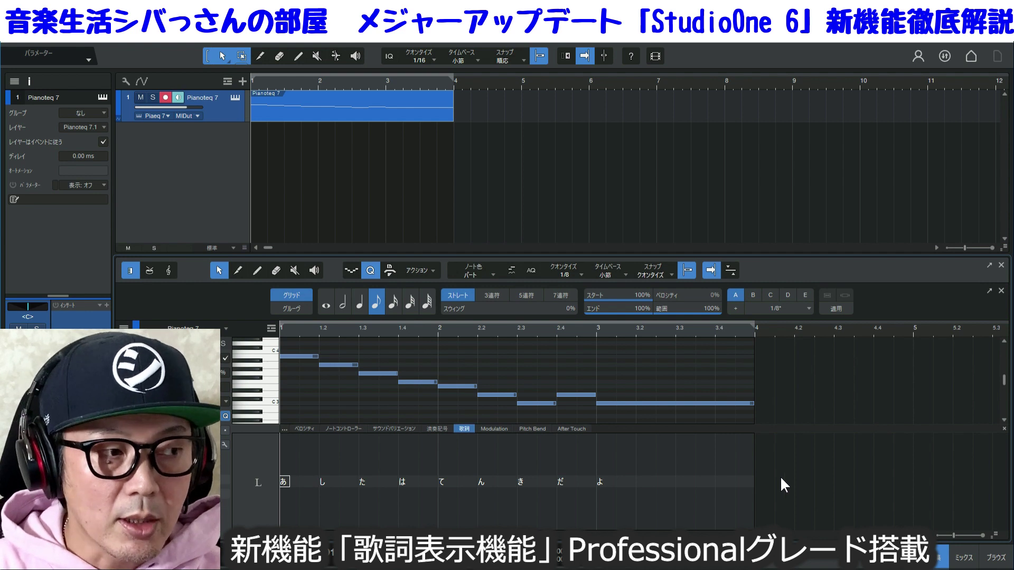
click(169, 271)
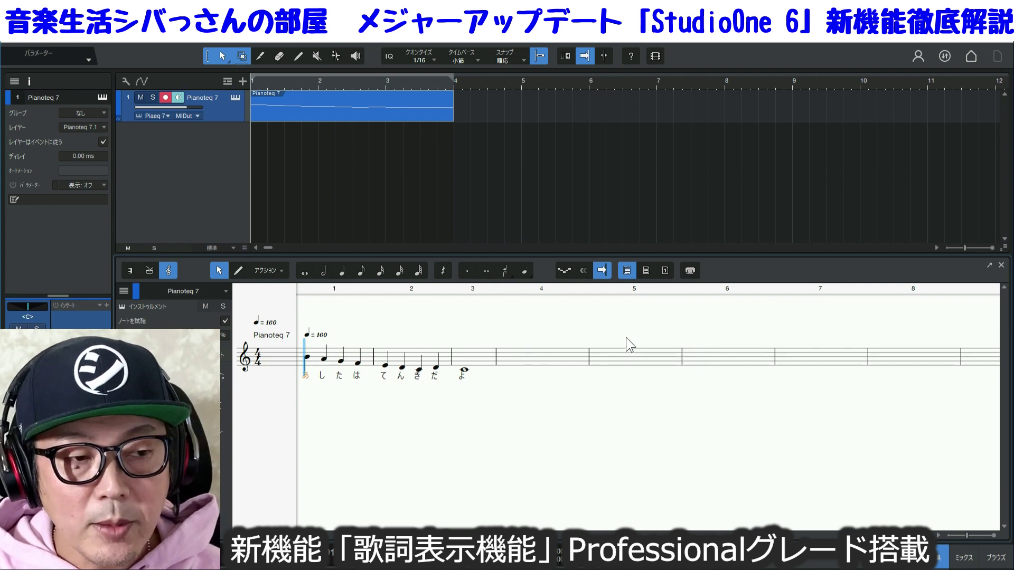
click(691, 272)
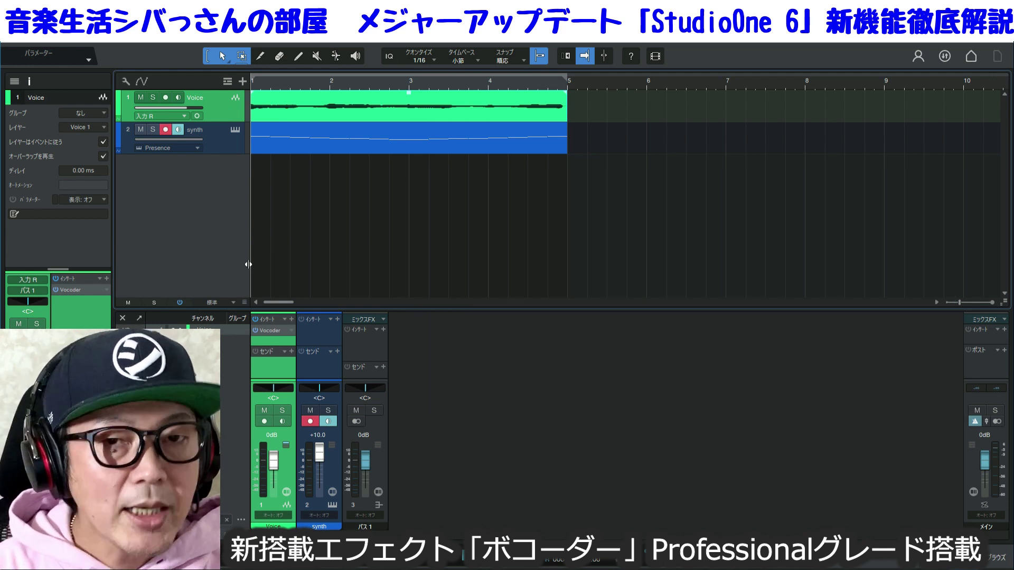
- Bypass all insert effects and play the Voice and synth tracks one at a time in solo
click(179, 303)
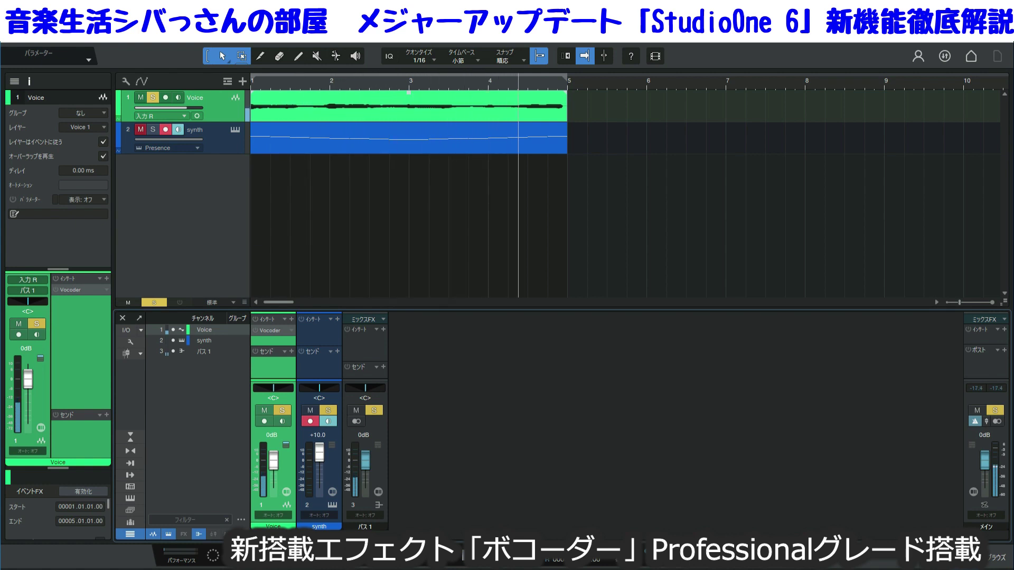
key(space)
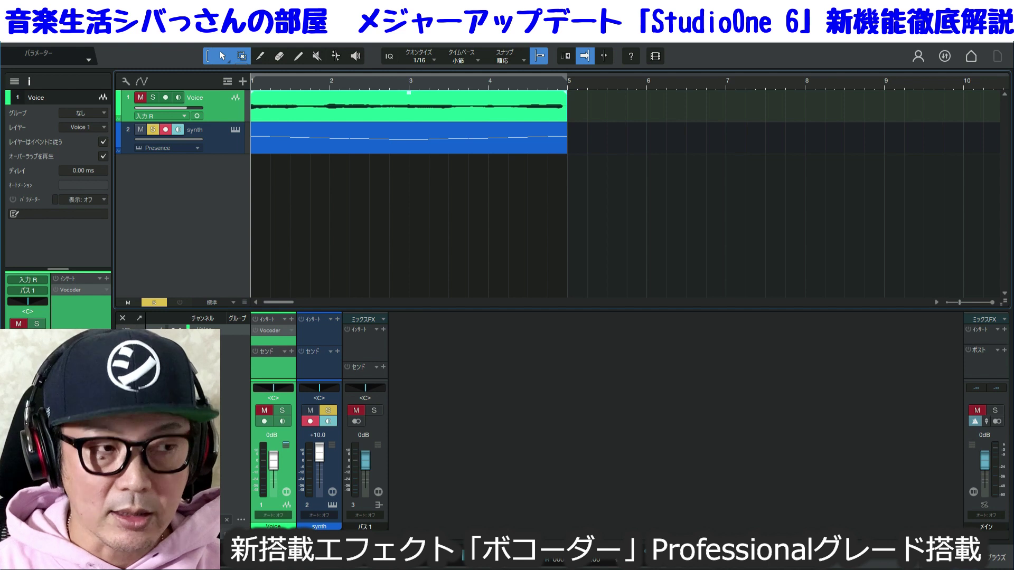
key(space)
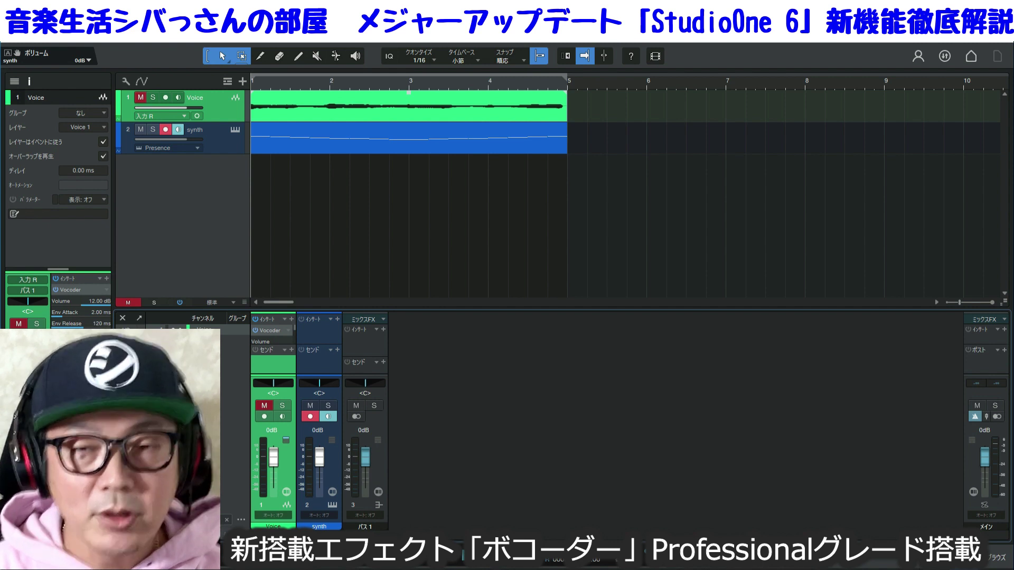
- Unmute the Voice track, route the synth track's output to its Vocoder side-chain, and play the result
click(141, 97)
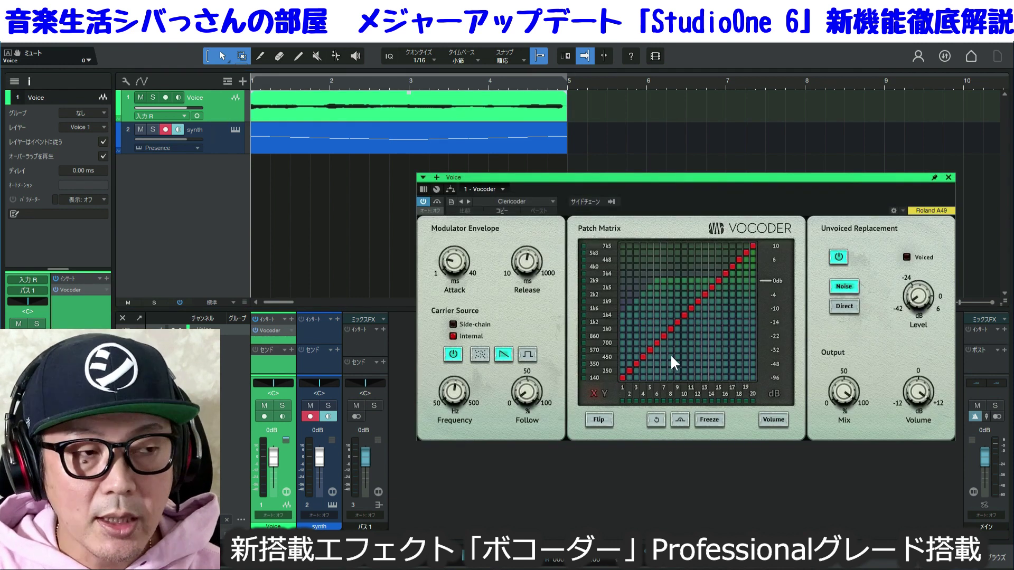
click(611, 201)
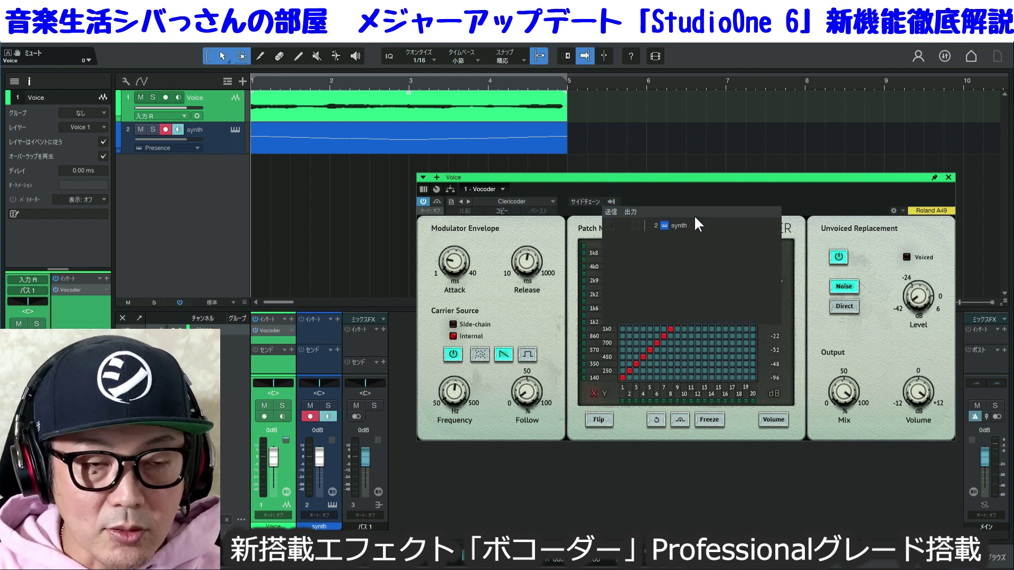
click(637, 225)
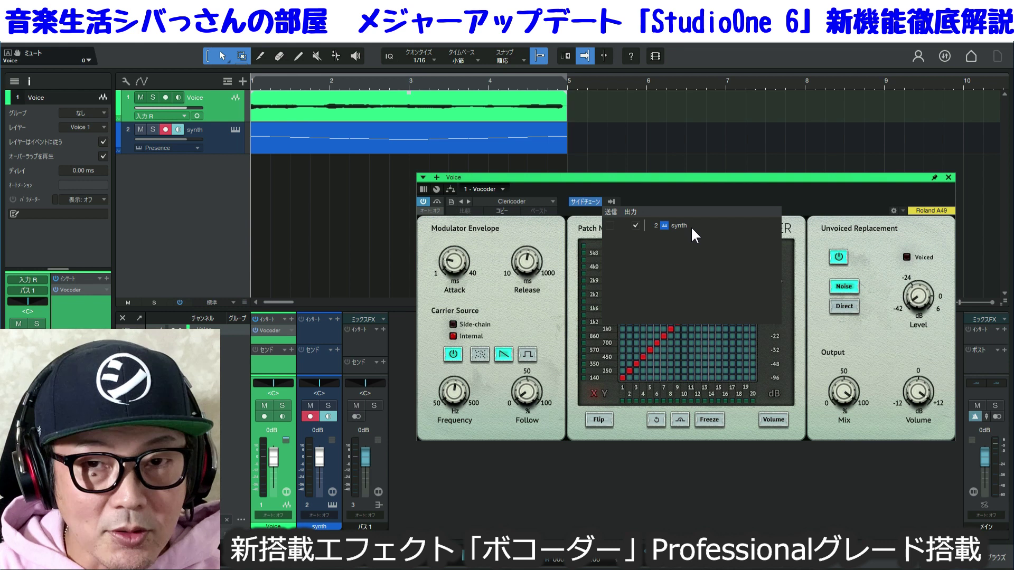
click(832, 205)
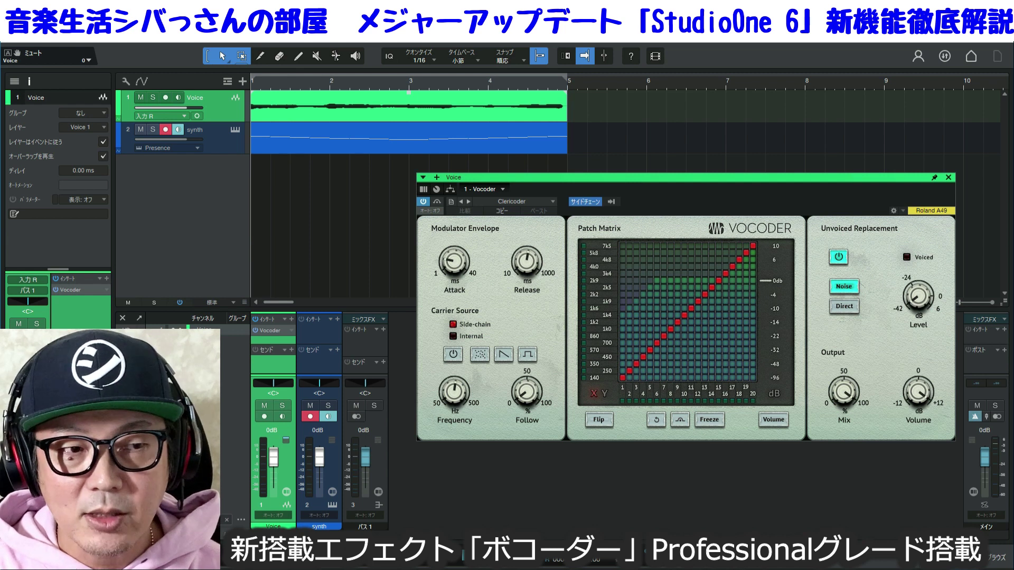
key(space)
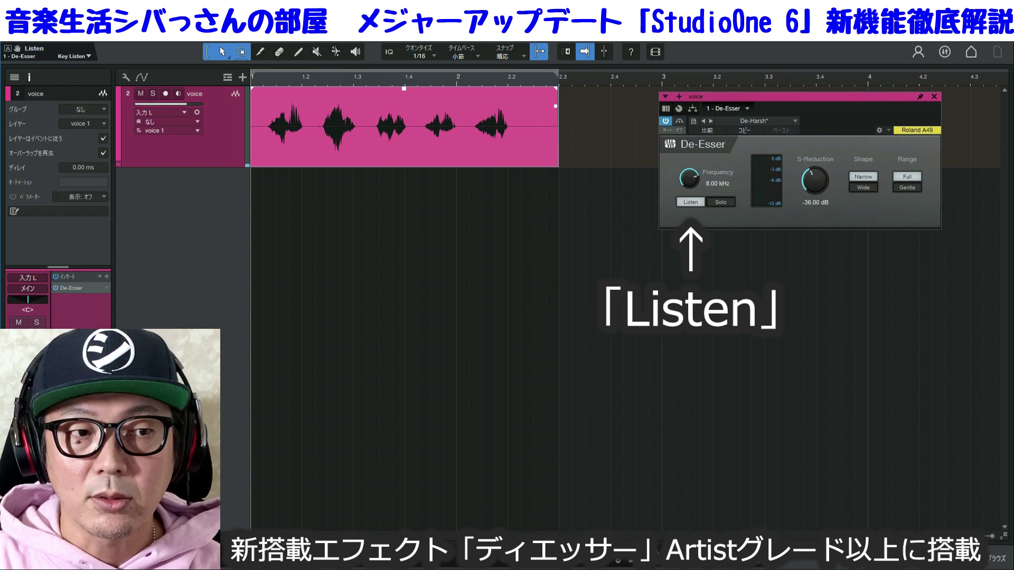
- Play the voice track with the De-Esser's Listen mode on at 8.00 kHz
key(space)
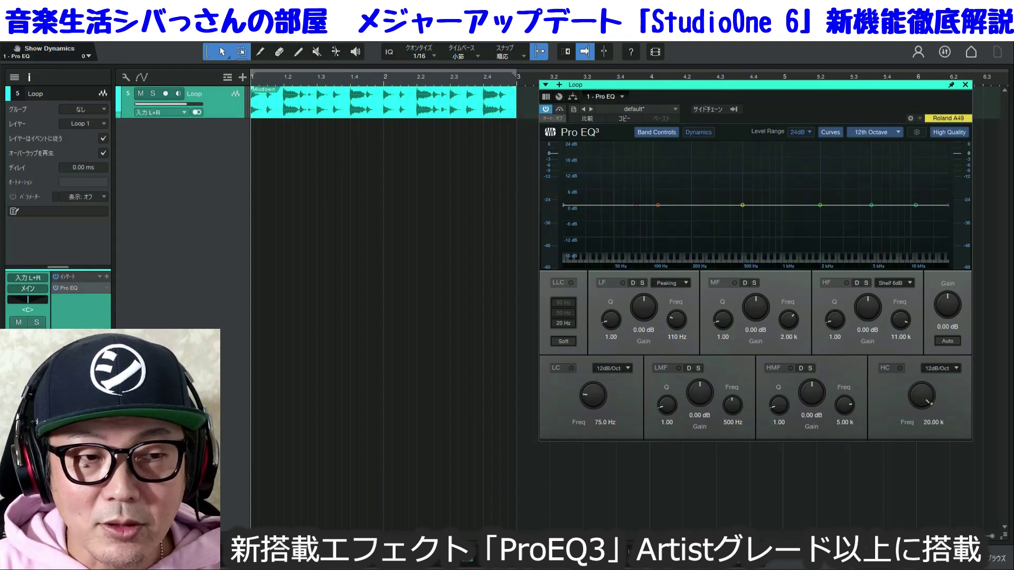
- Show the dynamics controls of the loop's Pro EQ³ and enable the MF band with a gain of 19.20 dB
click(699, 132)
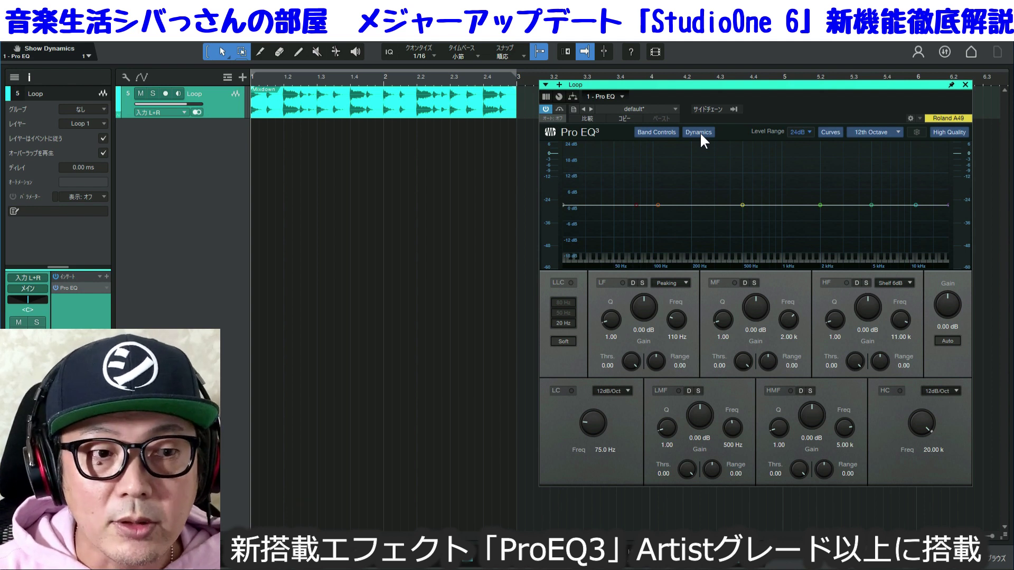
click(735, 284)
drag(750, 313, 750, 272)
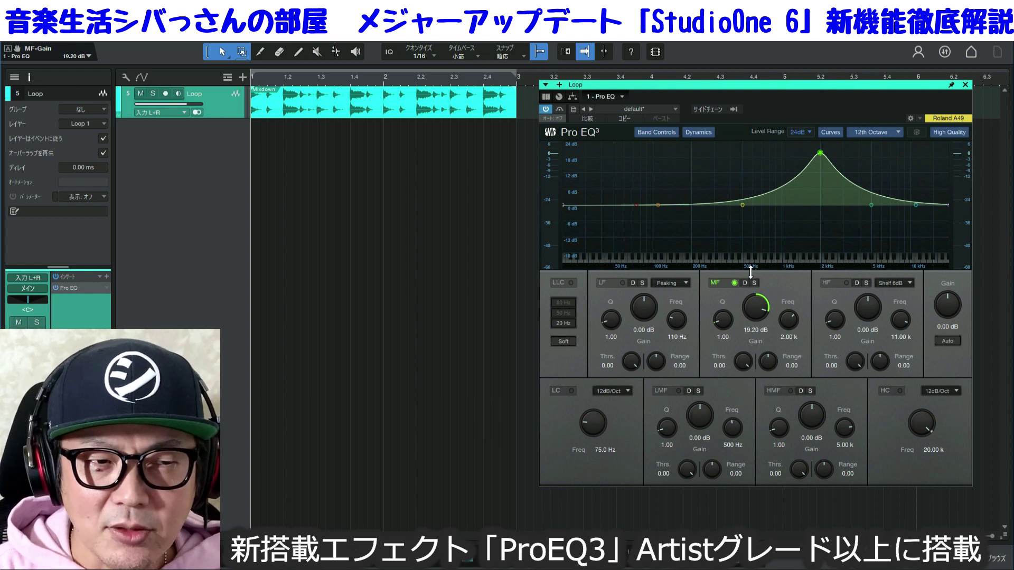
- Make the MF band dynamic with gain 14.28 dB, frequency 1.37 kHz, range -24.00 and threshold -45.45
click(744, 283)
drag(769, 355, 763, 437)
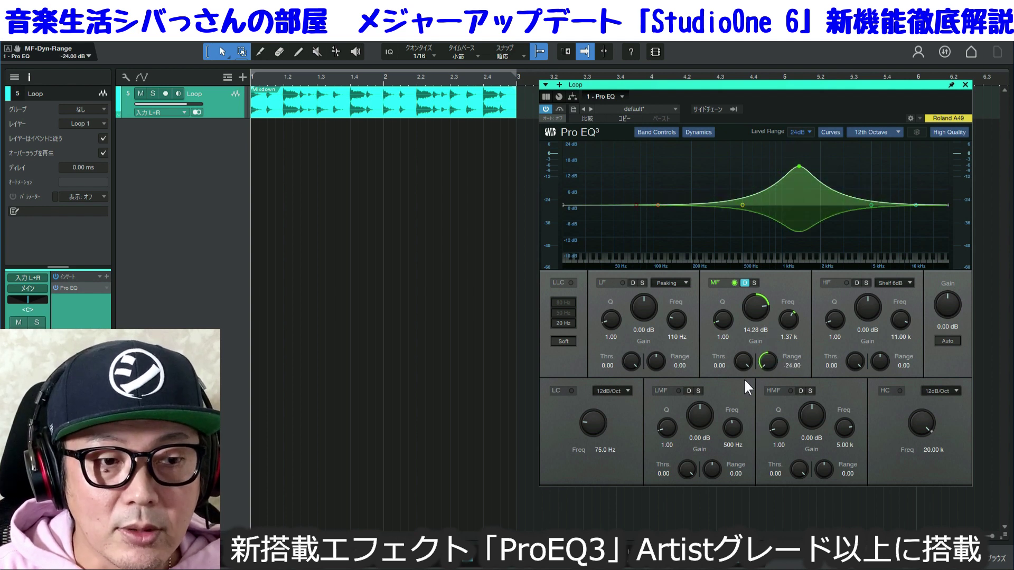
drag(741, 361, 741, 415)
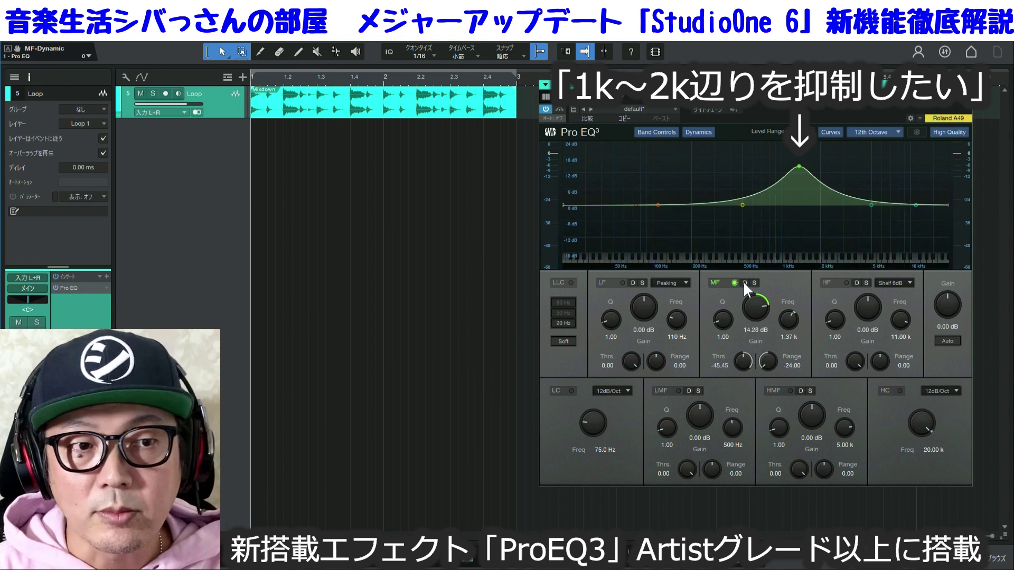
- Play the loop without the MF band's dynamic mode and switch that mode back on for comparison
key(space)
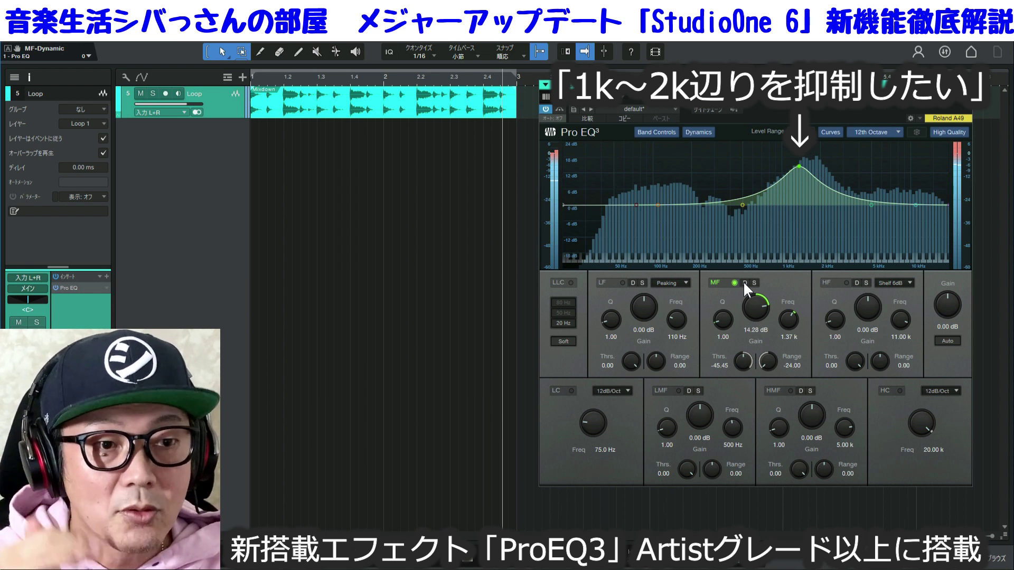
click(744, 282)
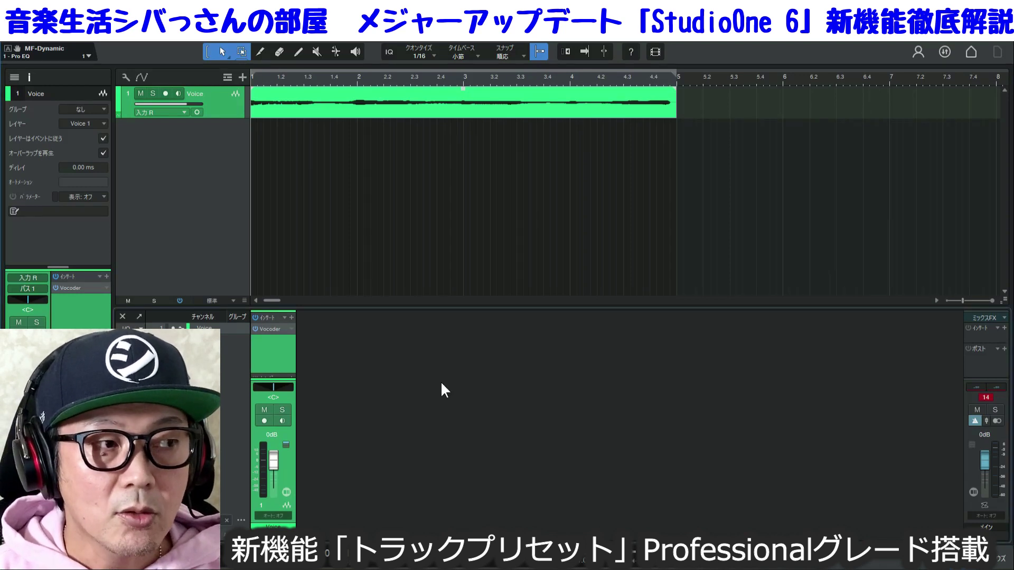
- Add a De-Esser after the Vocoder on the Voice track and close the effect window
click(265, 328)
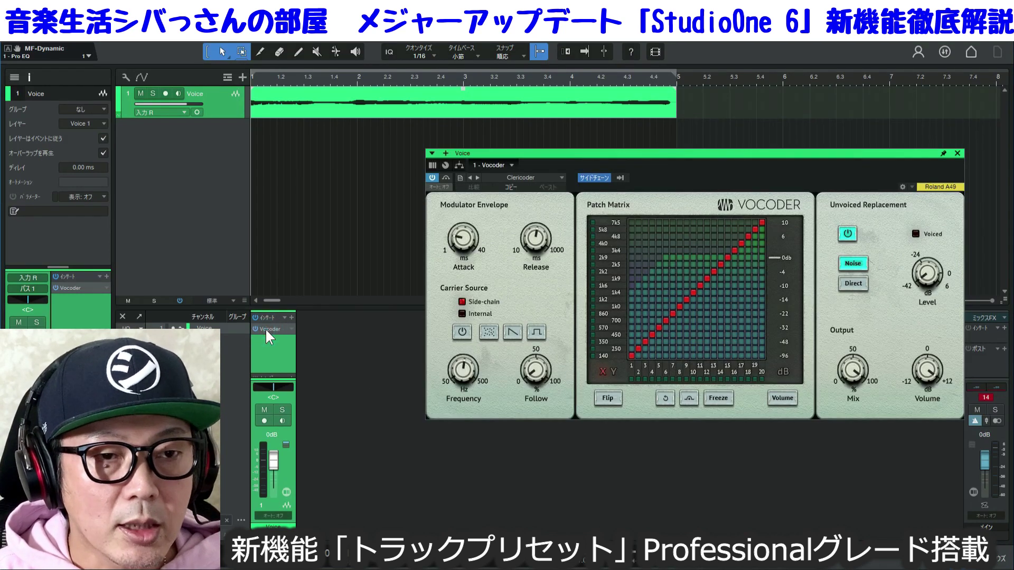
click(957, 153)
click(998, 558)
drag(863, 346, 280, 344)
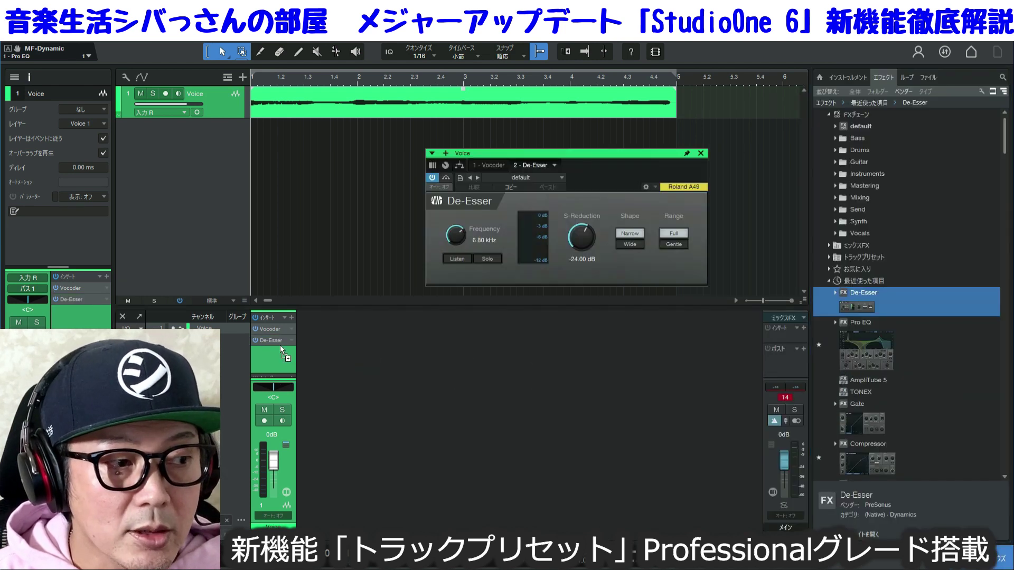
key(F5)
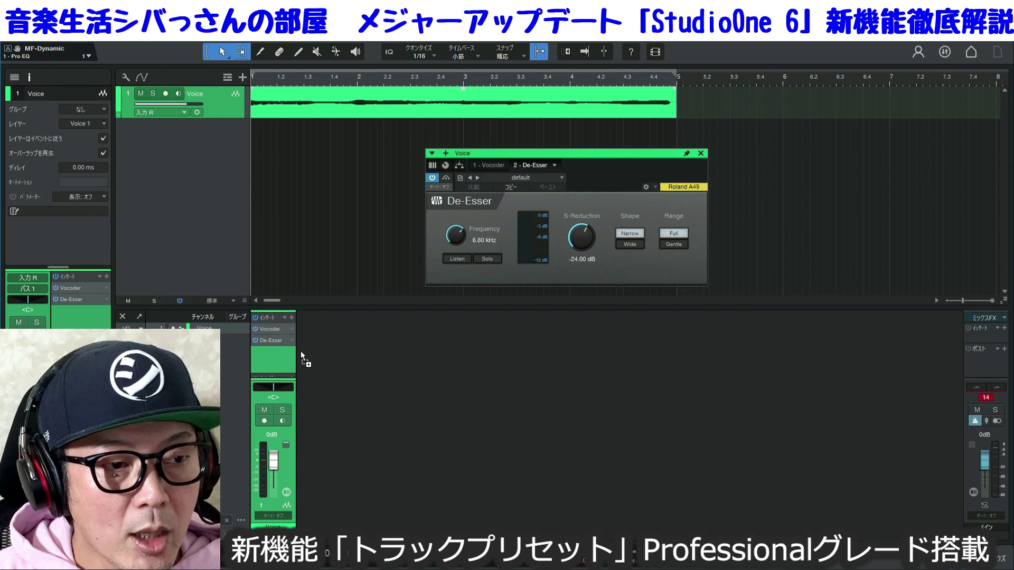
drag(635, 154, 886, 153)
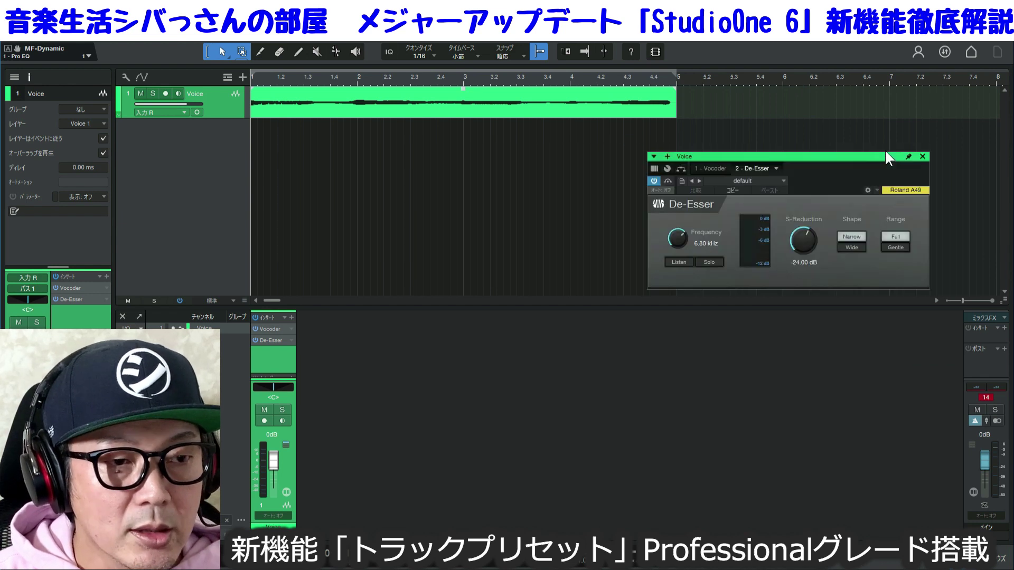
click(922, 156)
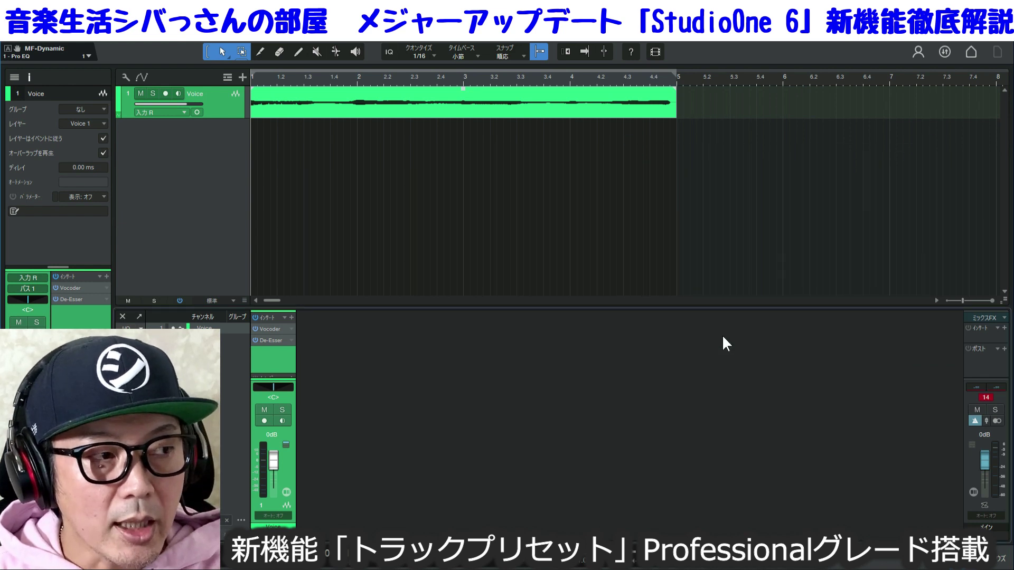
- Save the Voice track with its effects as a track preset named Voice用テンプレート
right_click(214, 108)
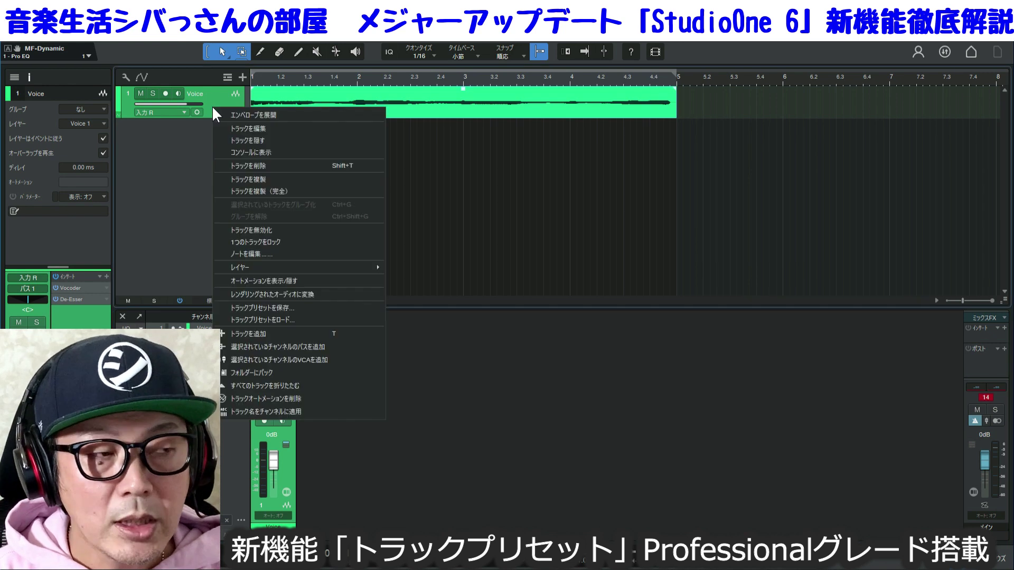
click(290, 306)
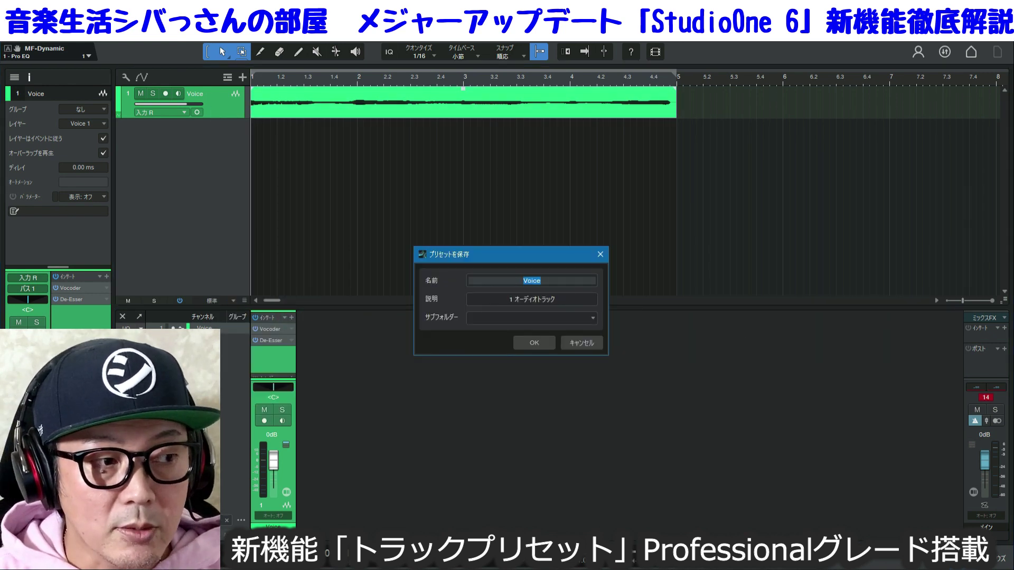
key(Right)
text(用テンプレート)
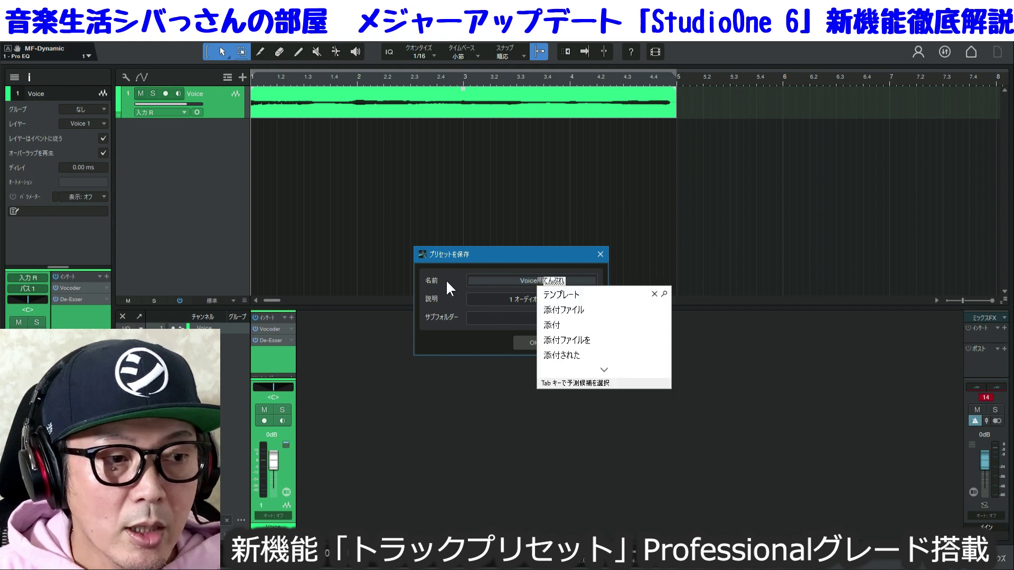
key(Return)
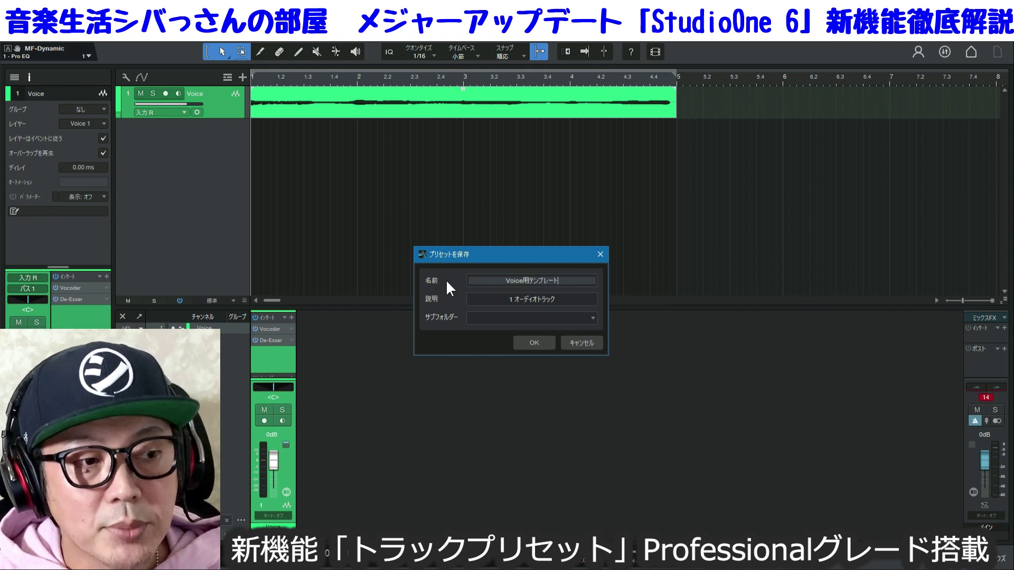
click(527, 343)
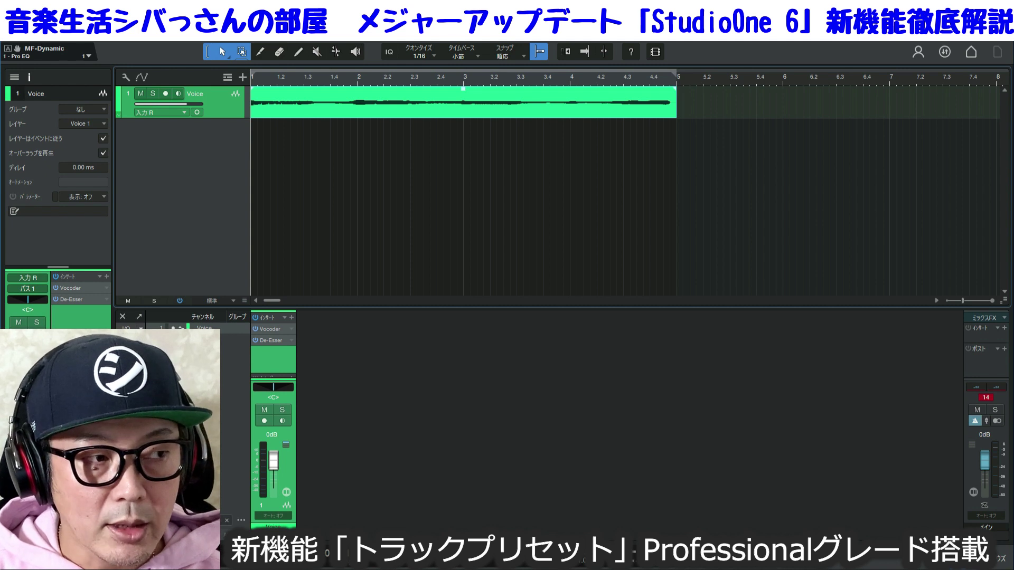
- Load the track preset Voice用テンプレート as a second track and select both tracks in turn to compare them
right_click(205, 180)
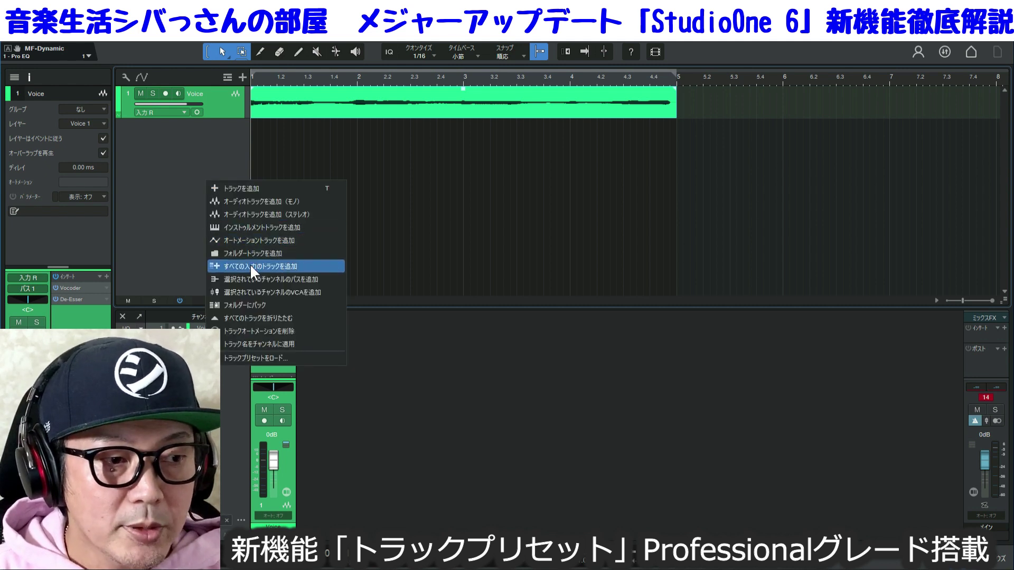
click(277, 359)
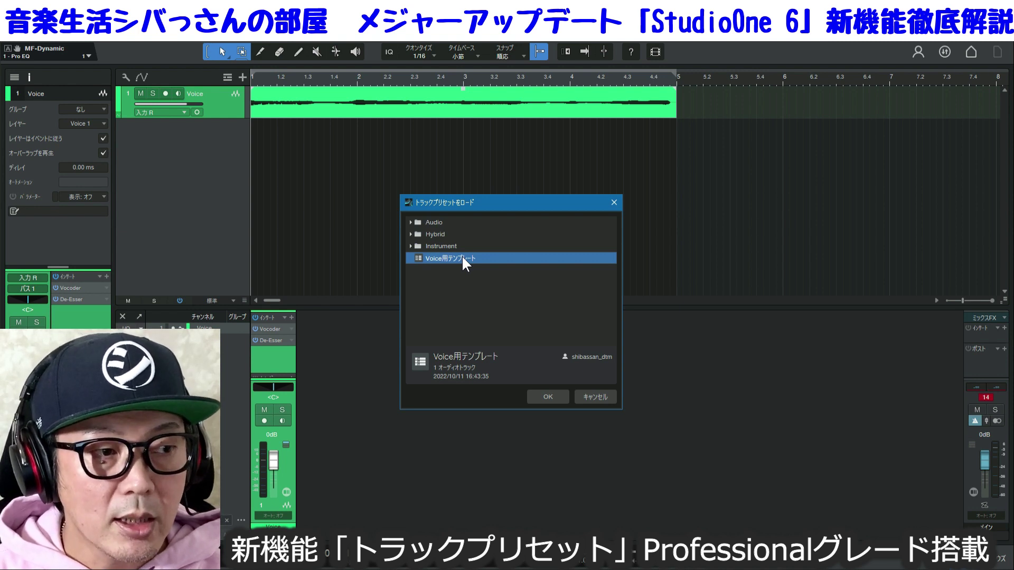
click(549, 397)
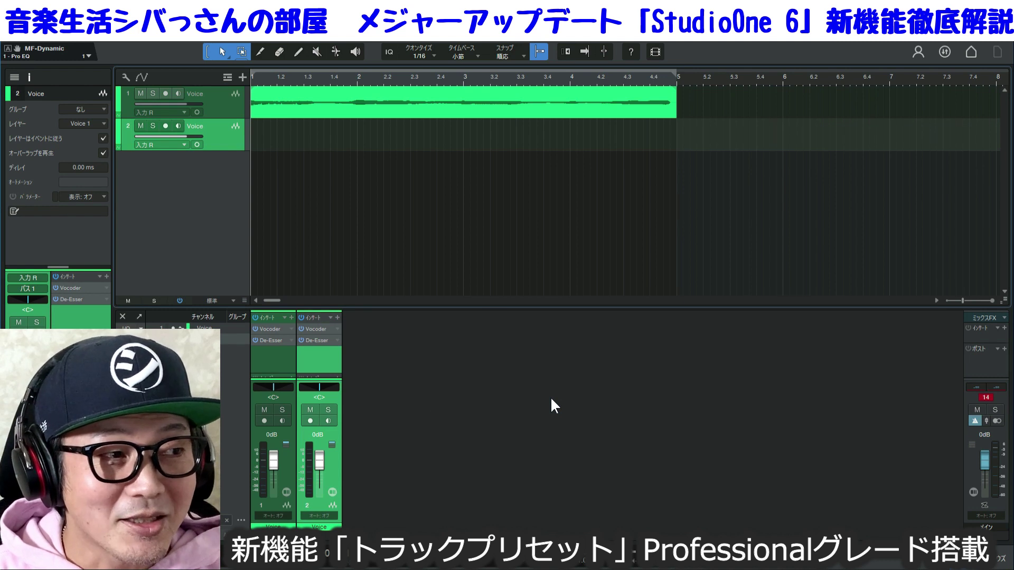
click(285, 110)
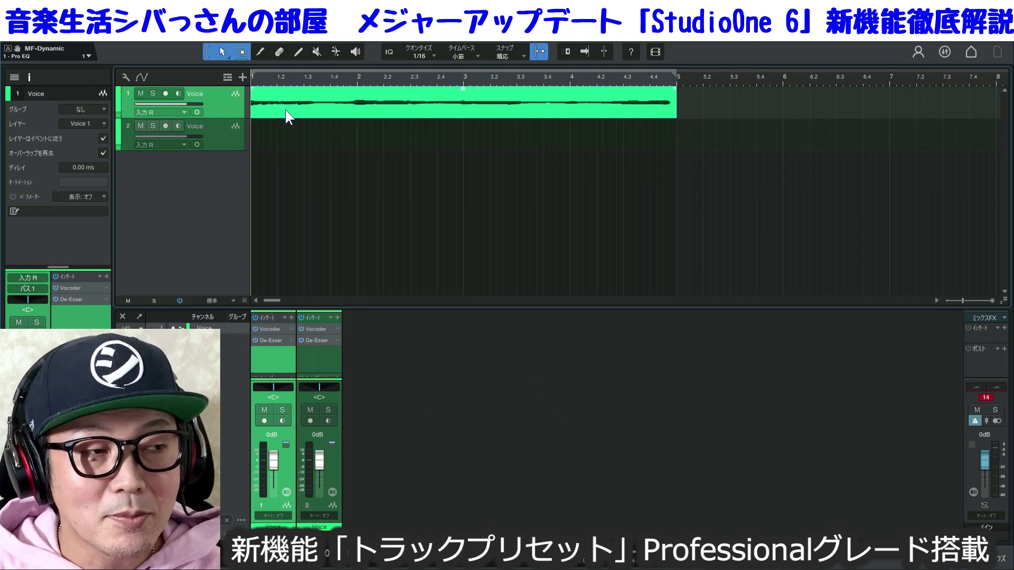
click(232, 143)
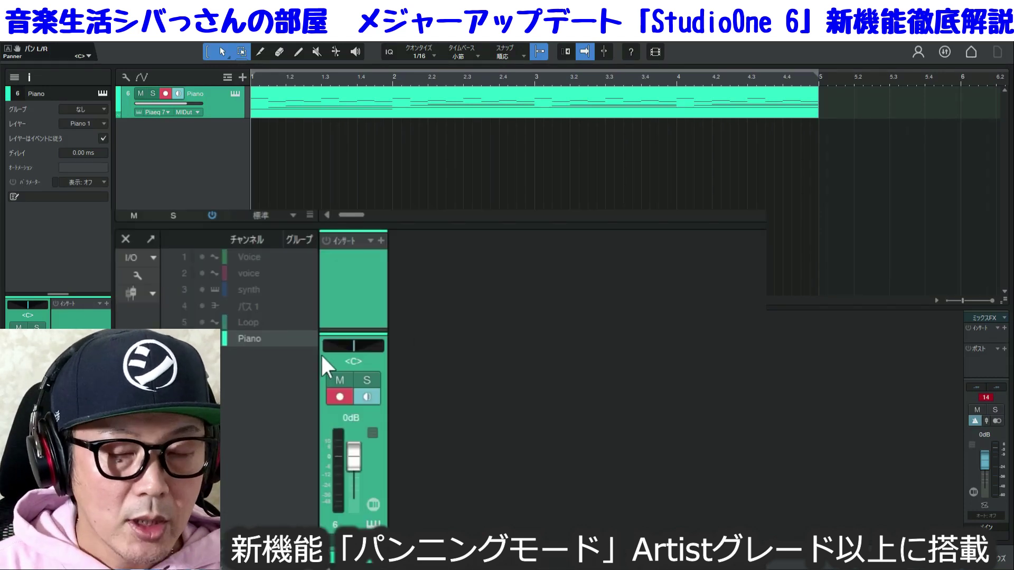
- Expand the Piano channel's panner and pan it hard left in Balance mode during playback
click(362, 347)
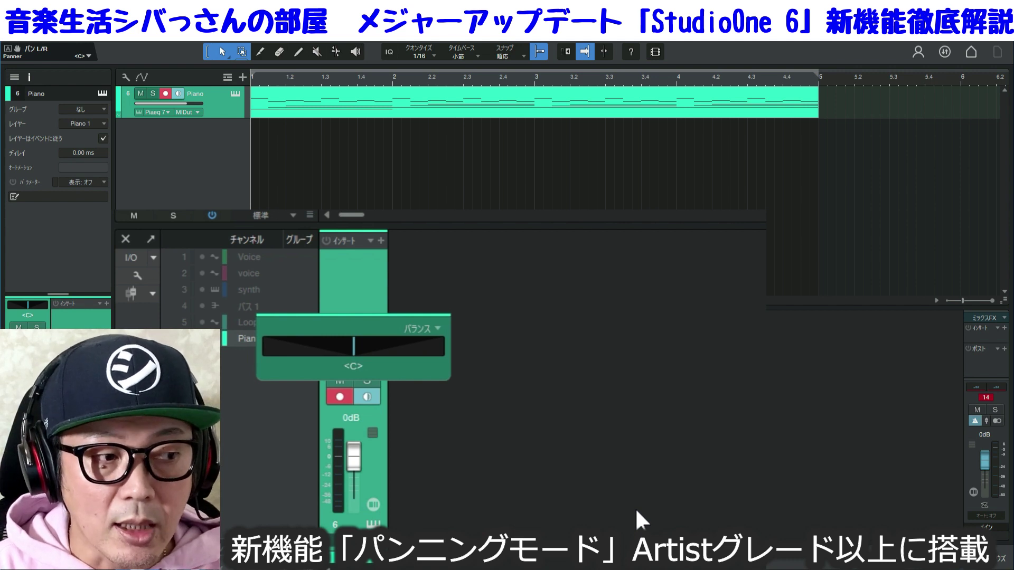
click(434, 328)
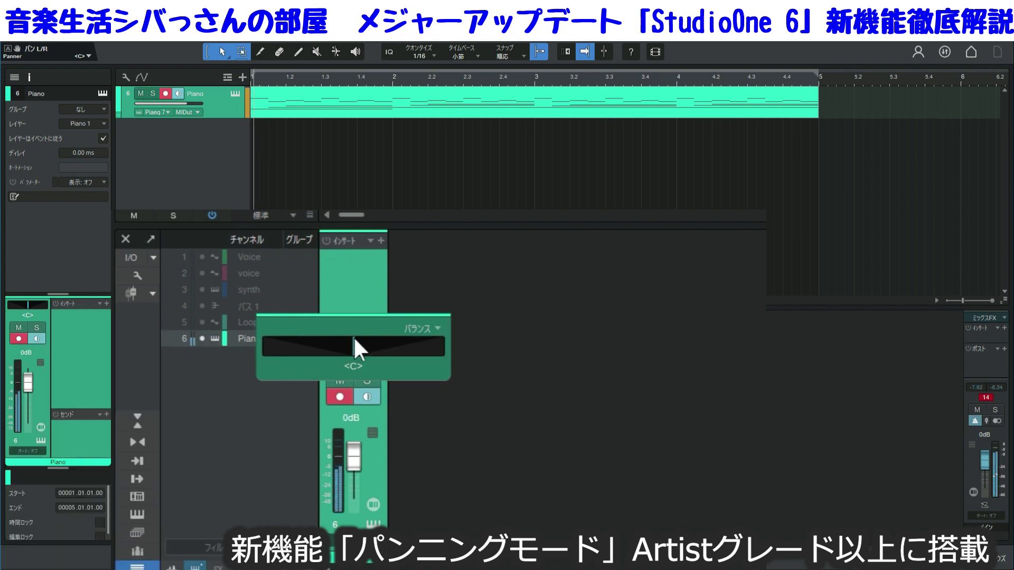
drag(354, 339, 267, 469)
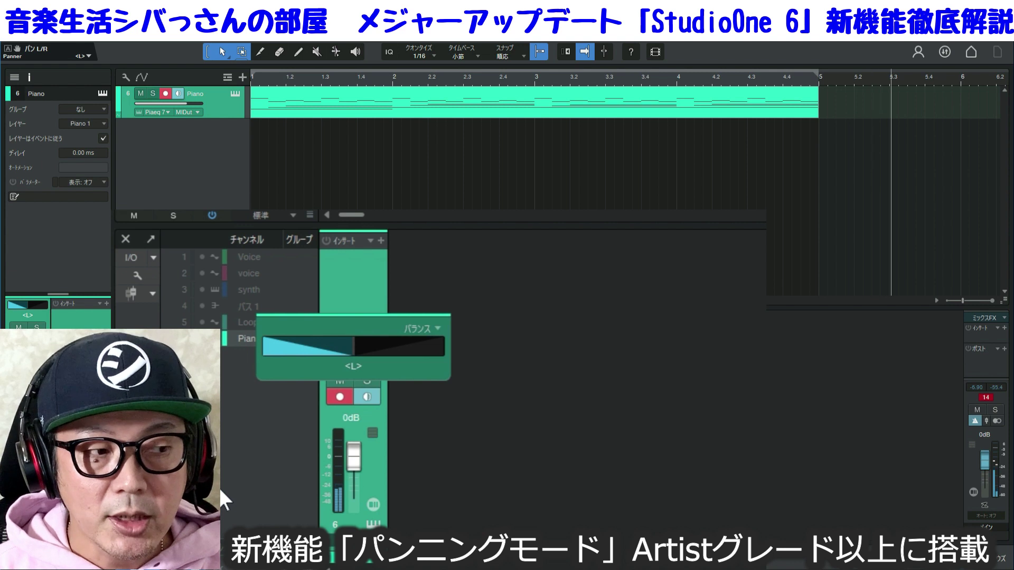
- Pan the Piano hard right in Balance mode and reset the pan to centre
click(446, 324)
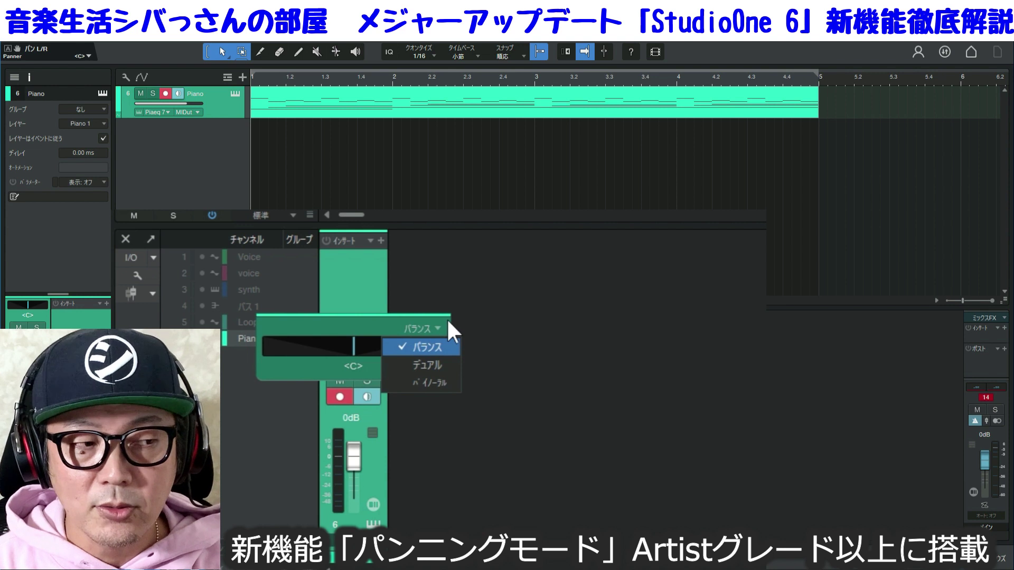
click(448, 320)
drag(372, 345, 454, 360)
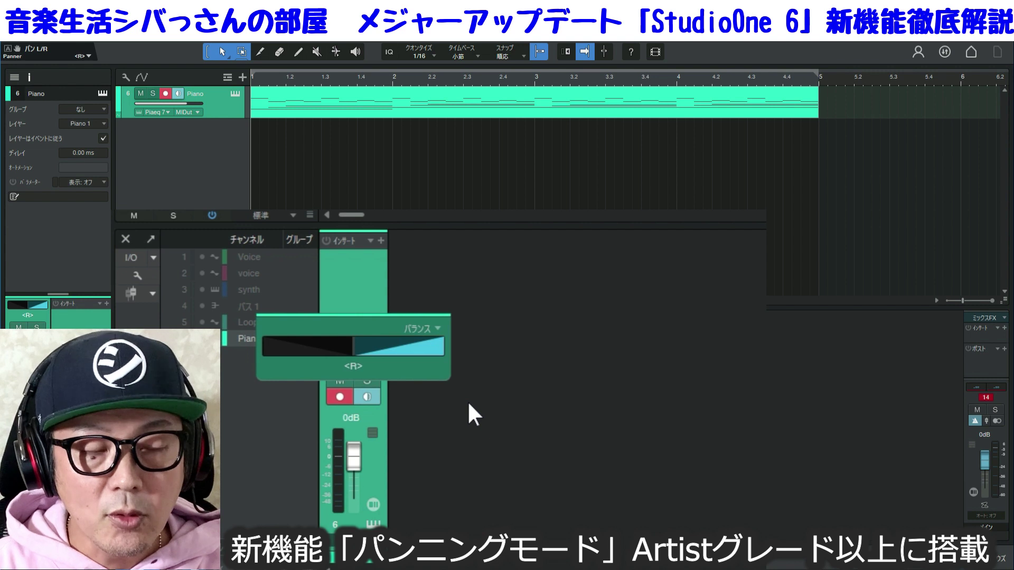
double_click(406, 346)
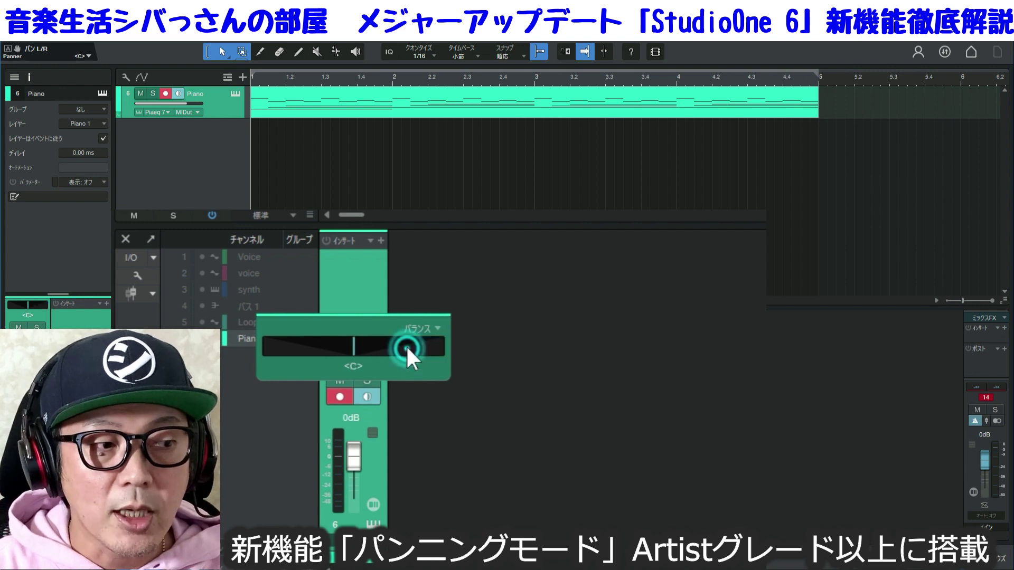
- Switch the Piano's panner to Dual mode and play the track while trying out its pan positions
click(432, 328)
click(438, 365)
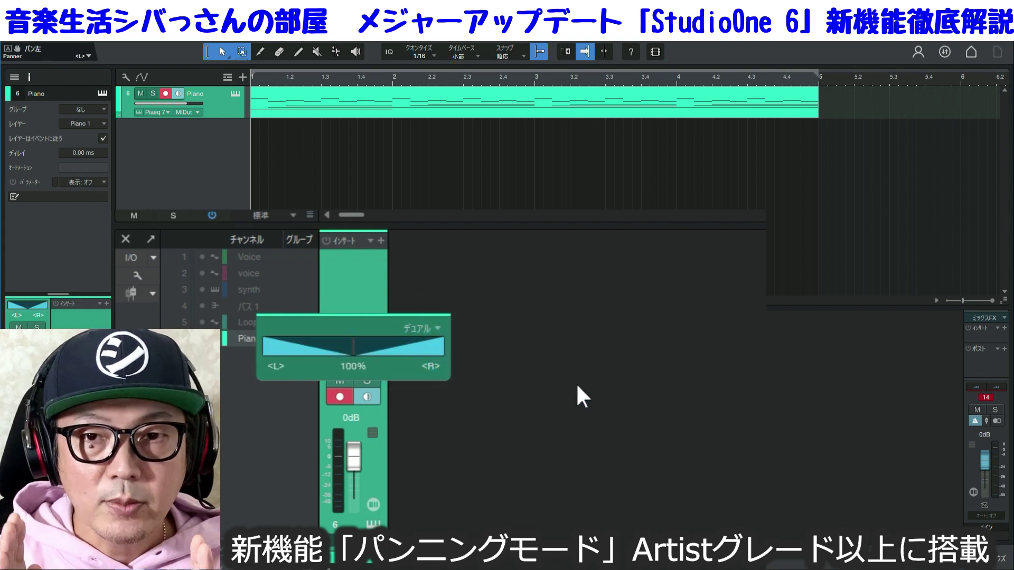
drag(395, 350, 290, 355)
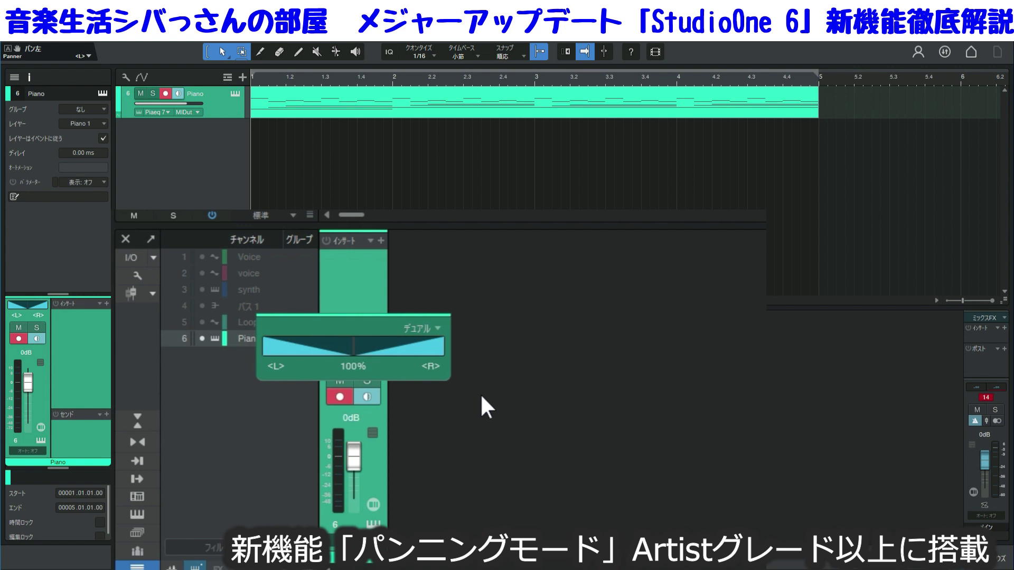
key(space)
drag(420, 347, 564, 411)
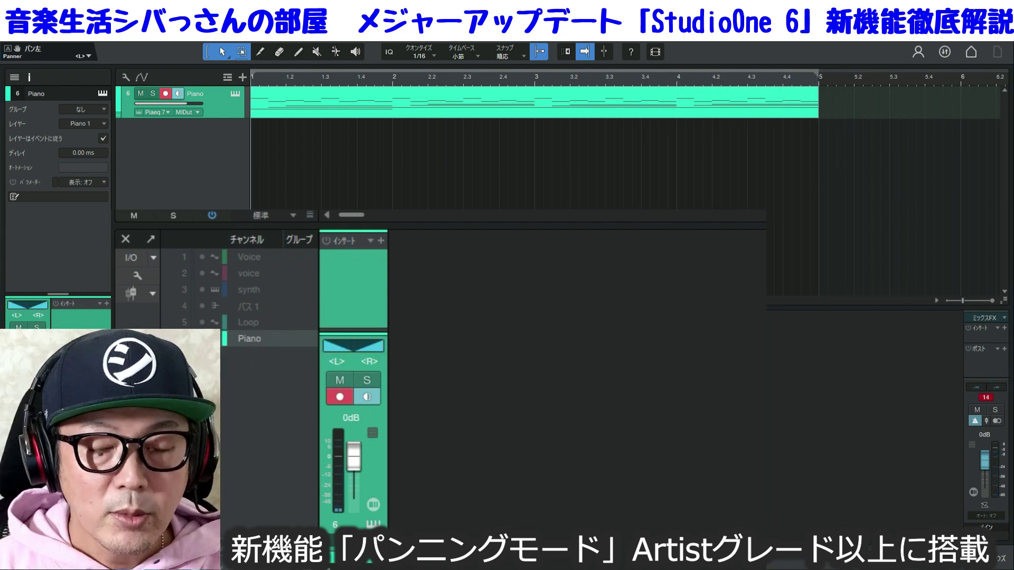
- Narrow the Piano's dual panning to 31% with L36 and R25 and try further positions during playback
click(353, 346)
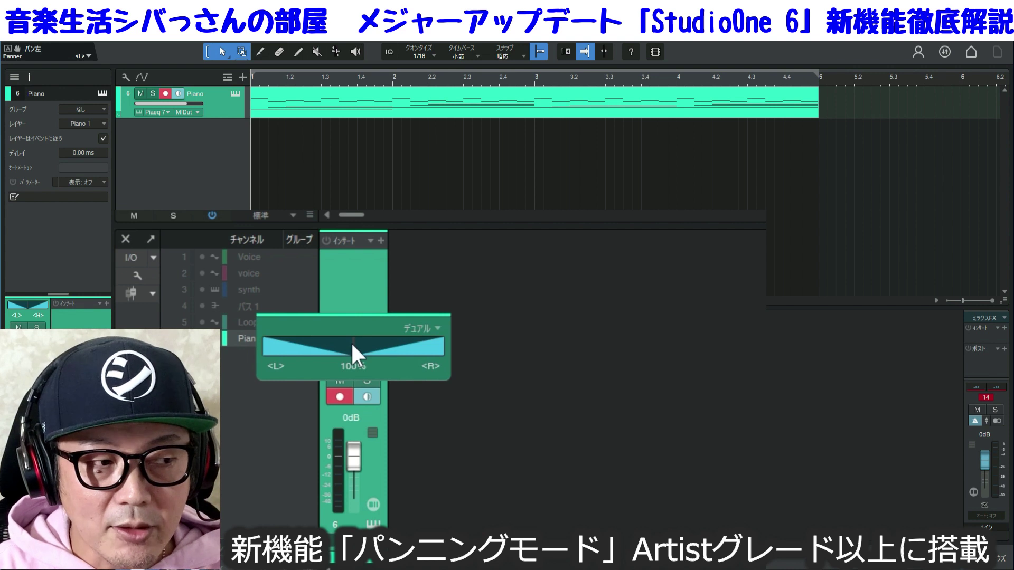
drag(350, 342, 347, 422)
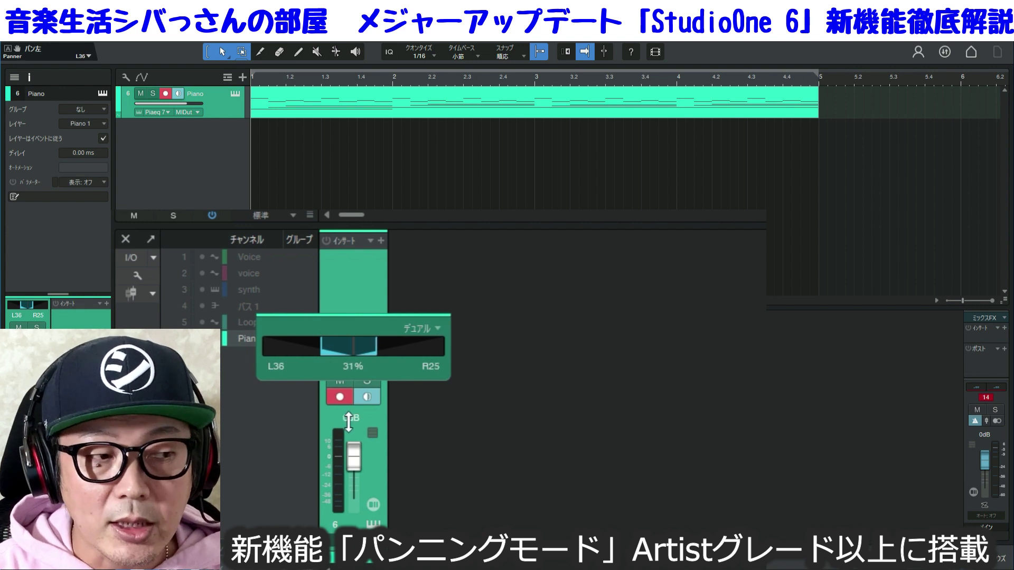
key(space)
drag(352, 347, 275, 401)
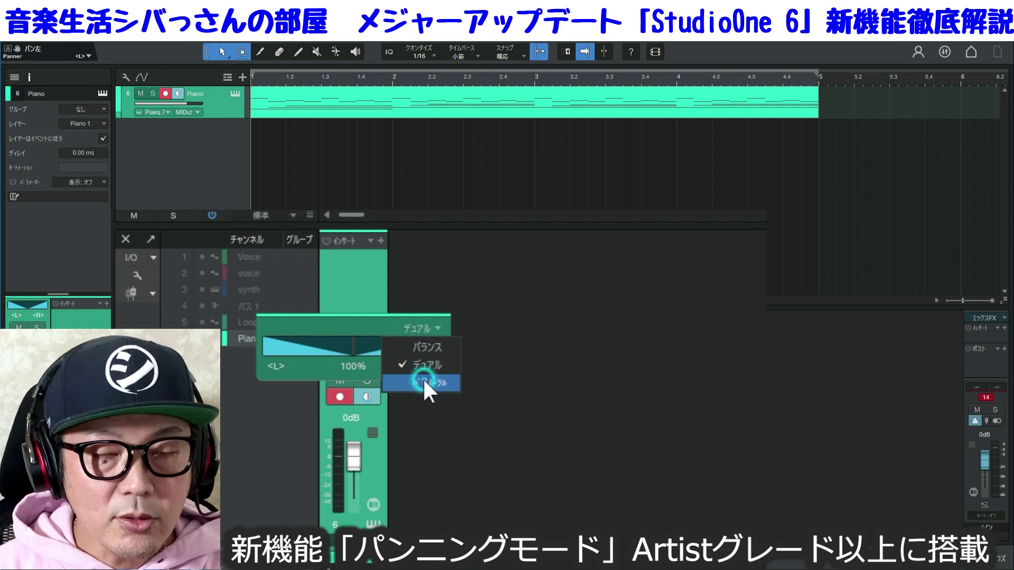
- Switch the Piano's panner to Binaural mode, audition it panned hard left and reset the pan to centre
click(423, 380)
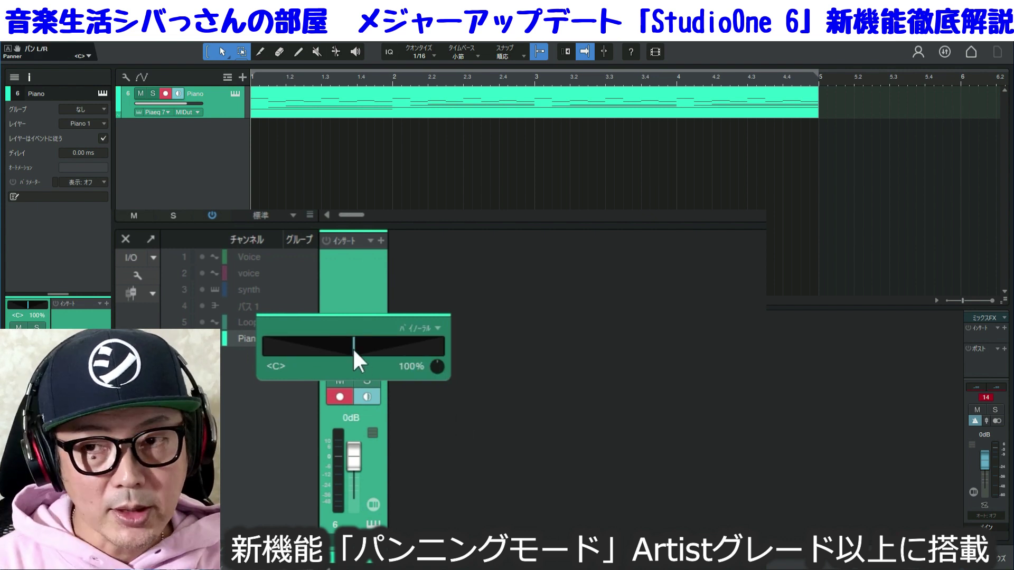
key(space)
drag(353, 347, 236, 408)
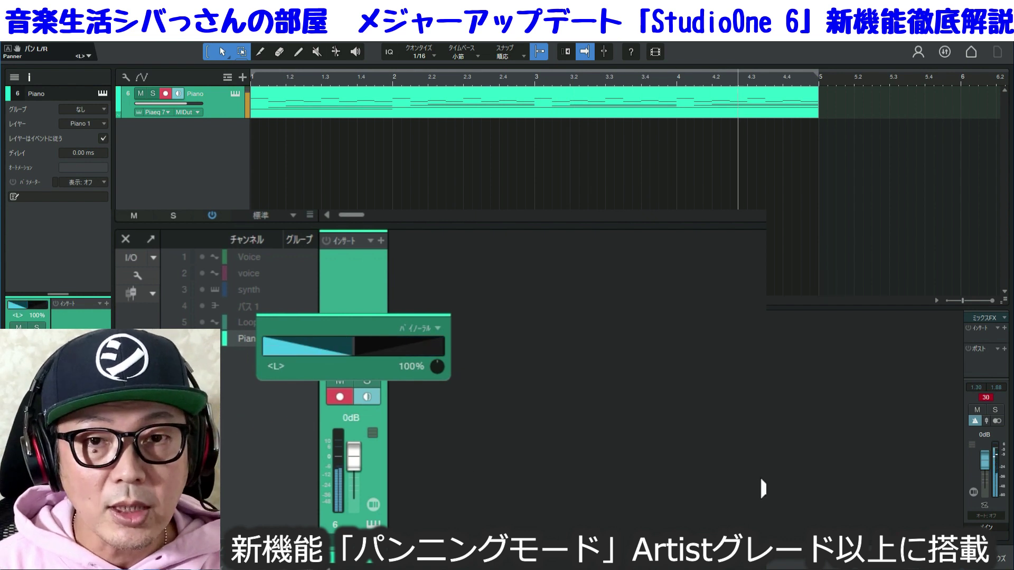
key(space)
ctrl+click(353, 347)
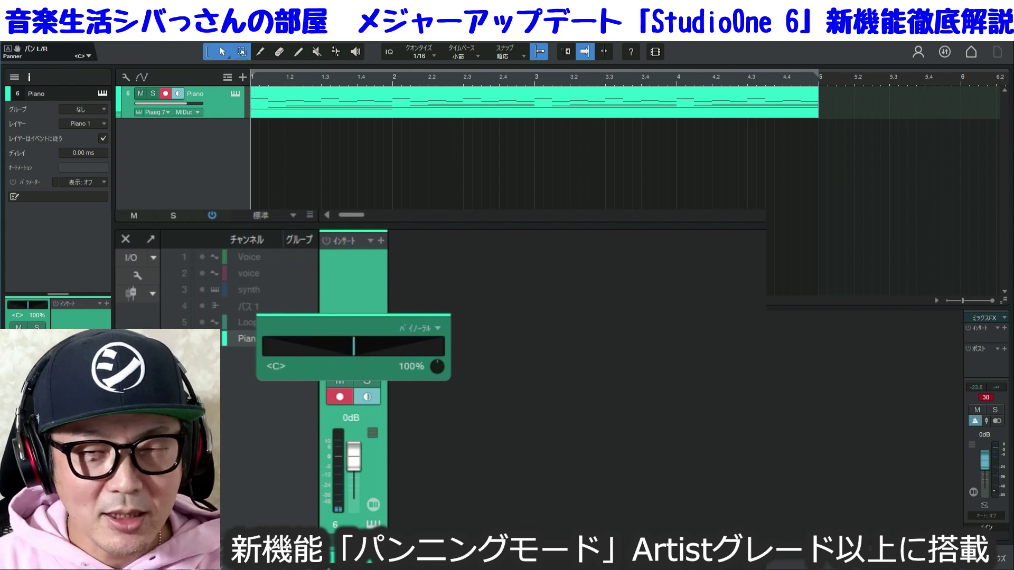